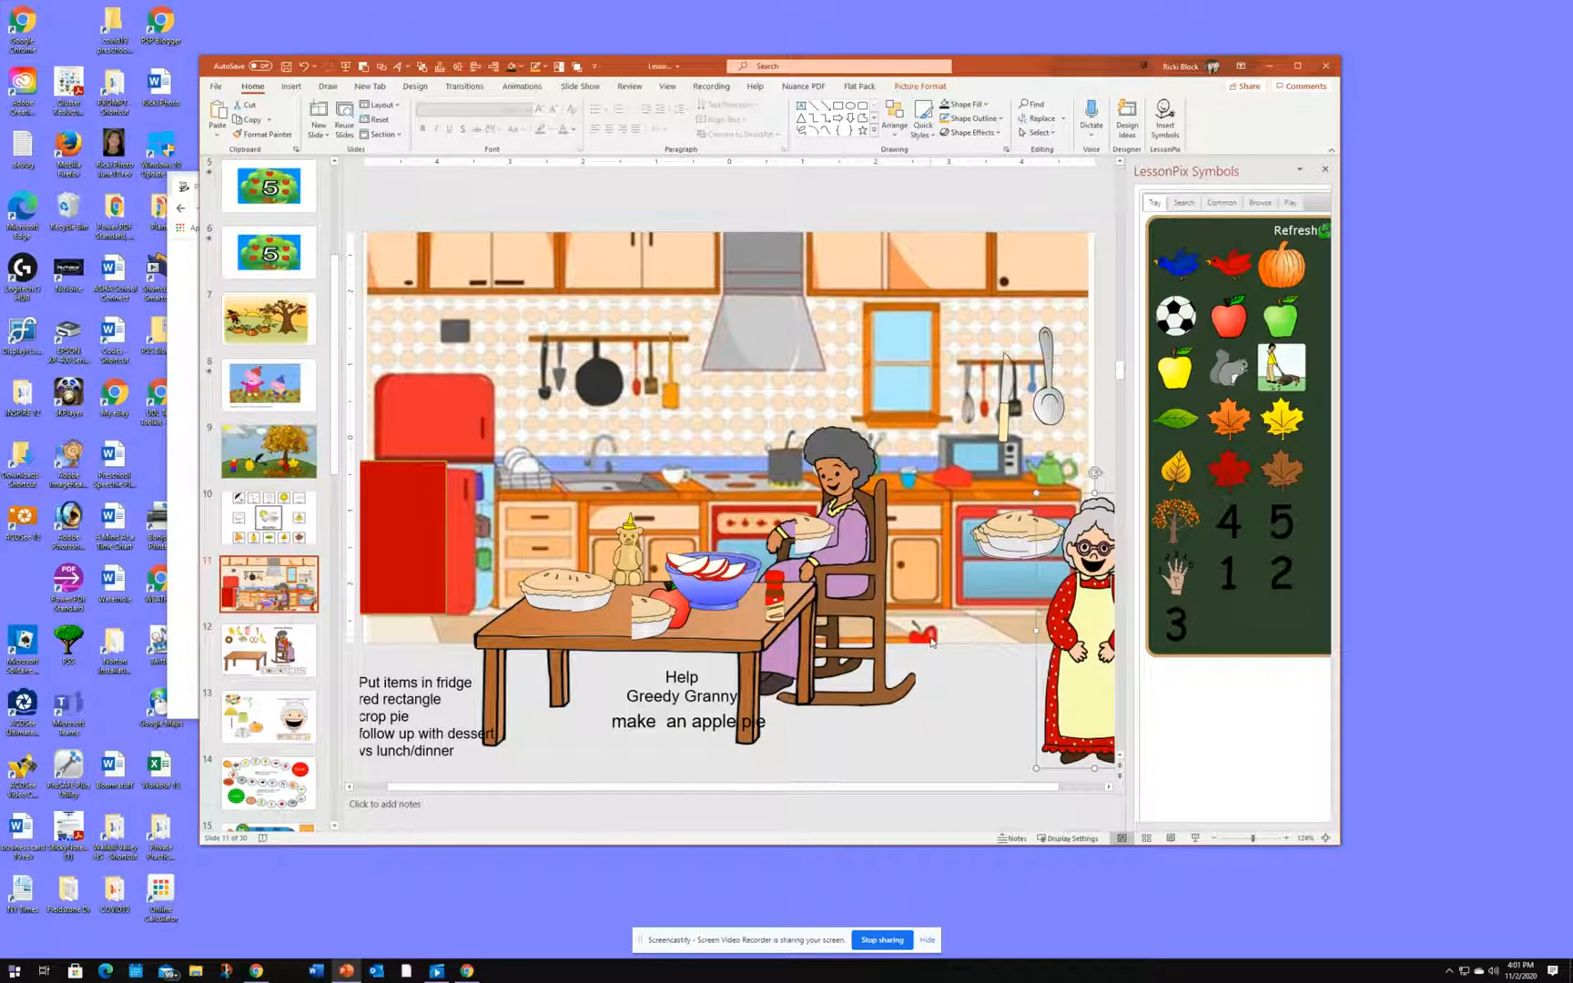
Take apple slices out of the blue bowl and place them on the table in front of it.
left_click_drag(719, 583, 628, 632)
mouse_move(715, 580)
left_mouse_down()
mouse_move(618, 616)
mouse_move(735, 555)
left_mouse_up()
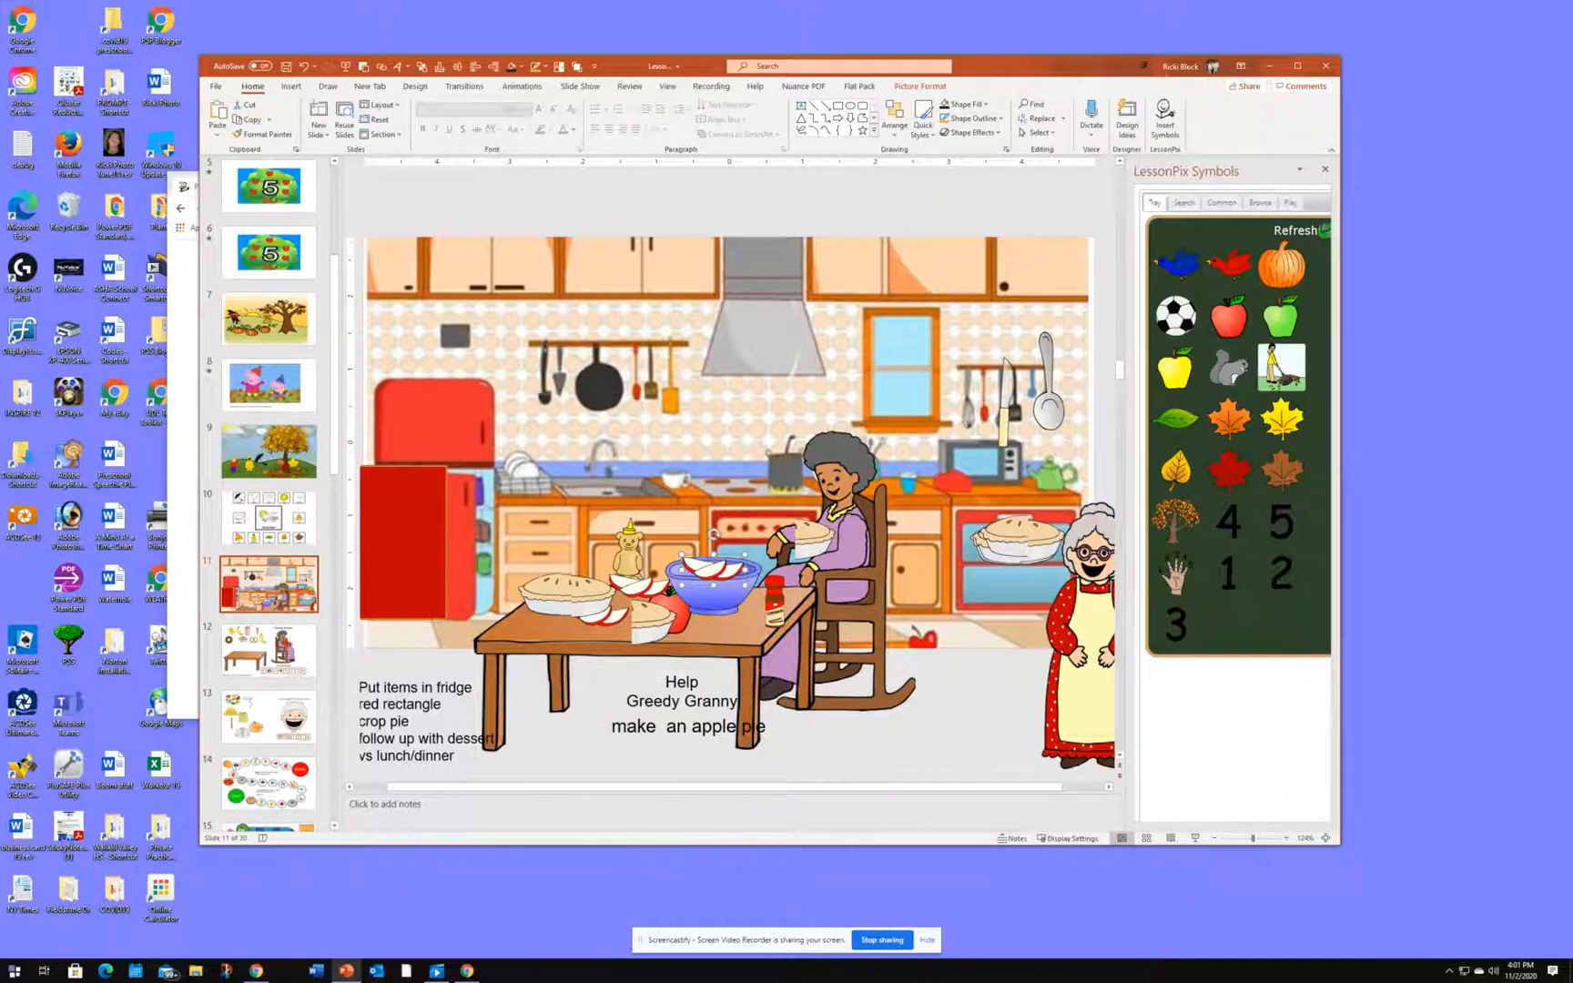
Switch to the LessonPix dashboard in the browser and empty the current symbol tray.
key("alt+Tab")
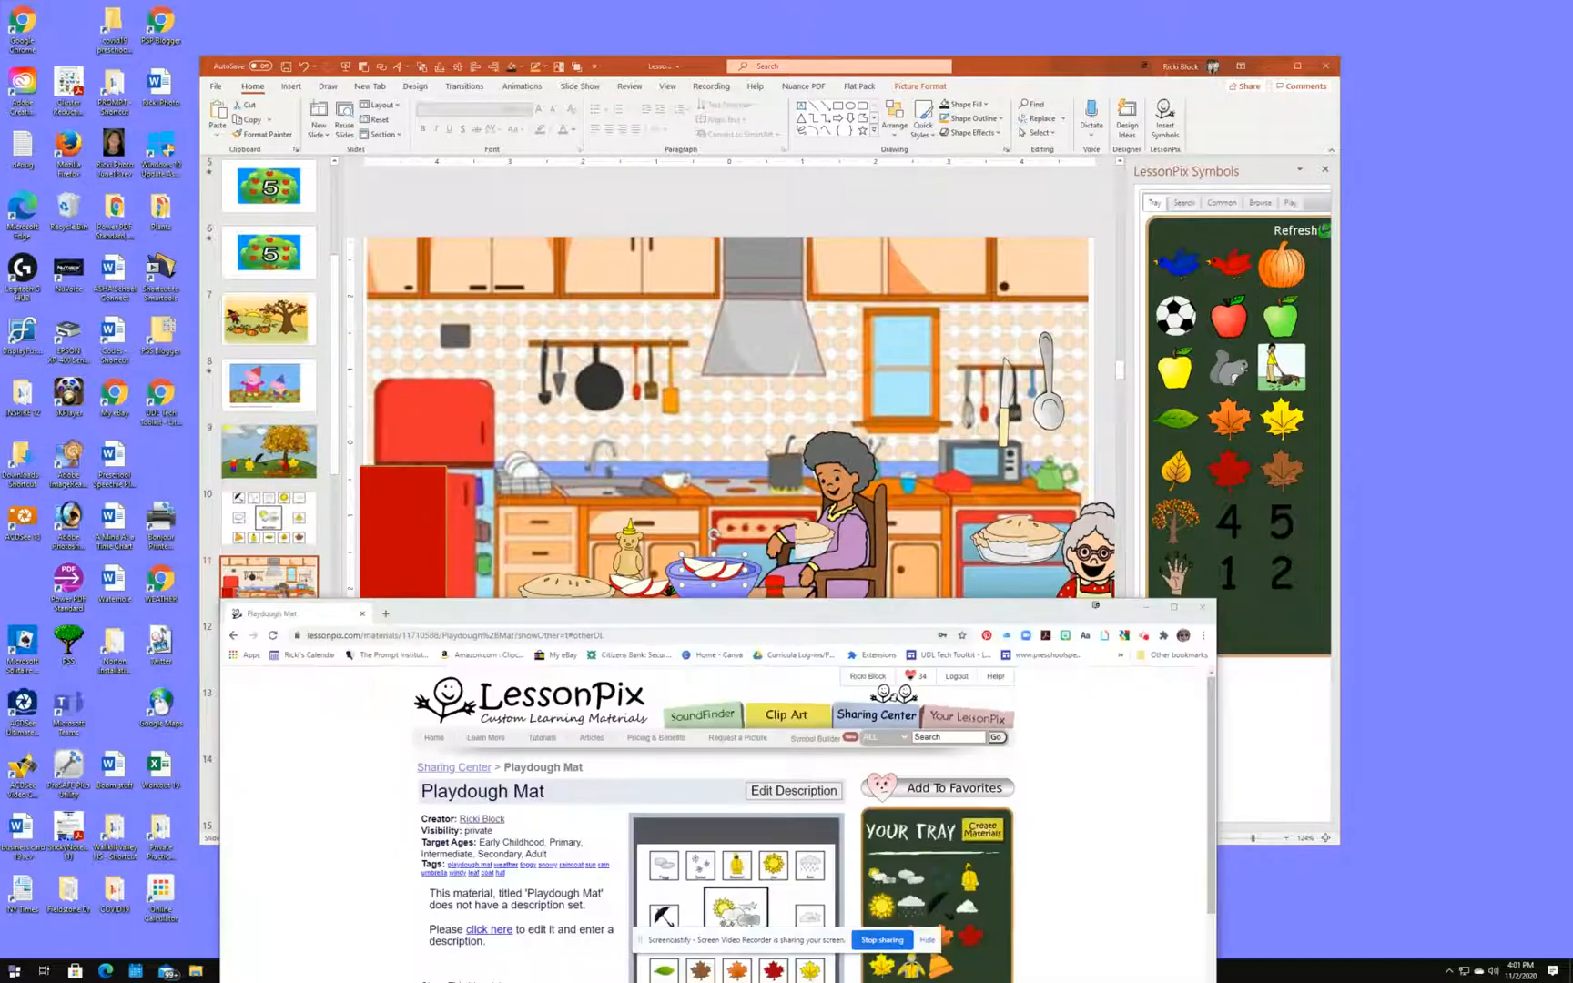
left_click(951, 719)
left_click_drag(853, 616, 813, 270)
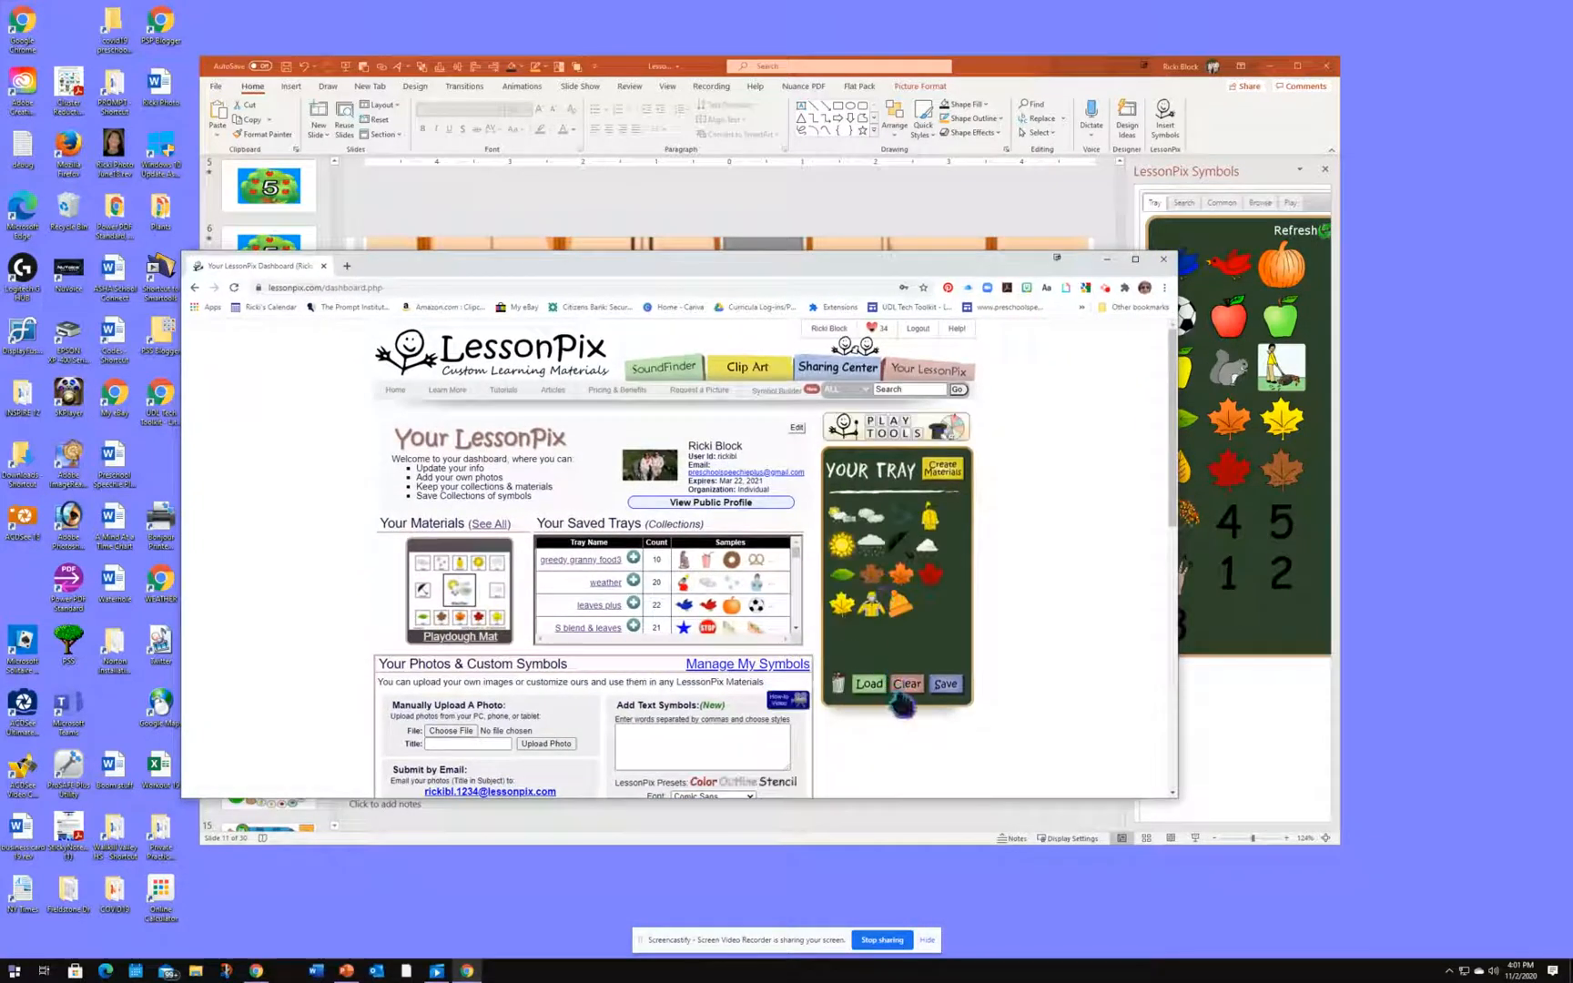
left_click(906, 684)
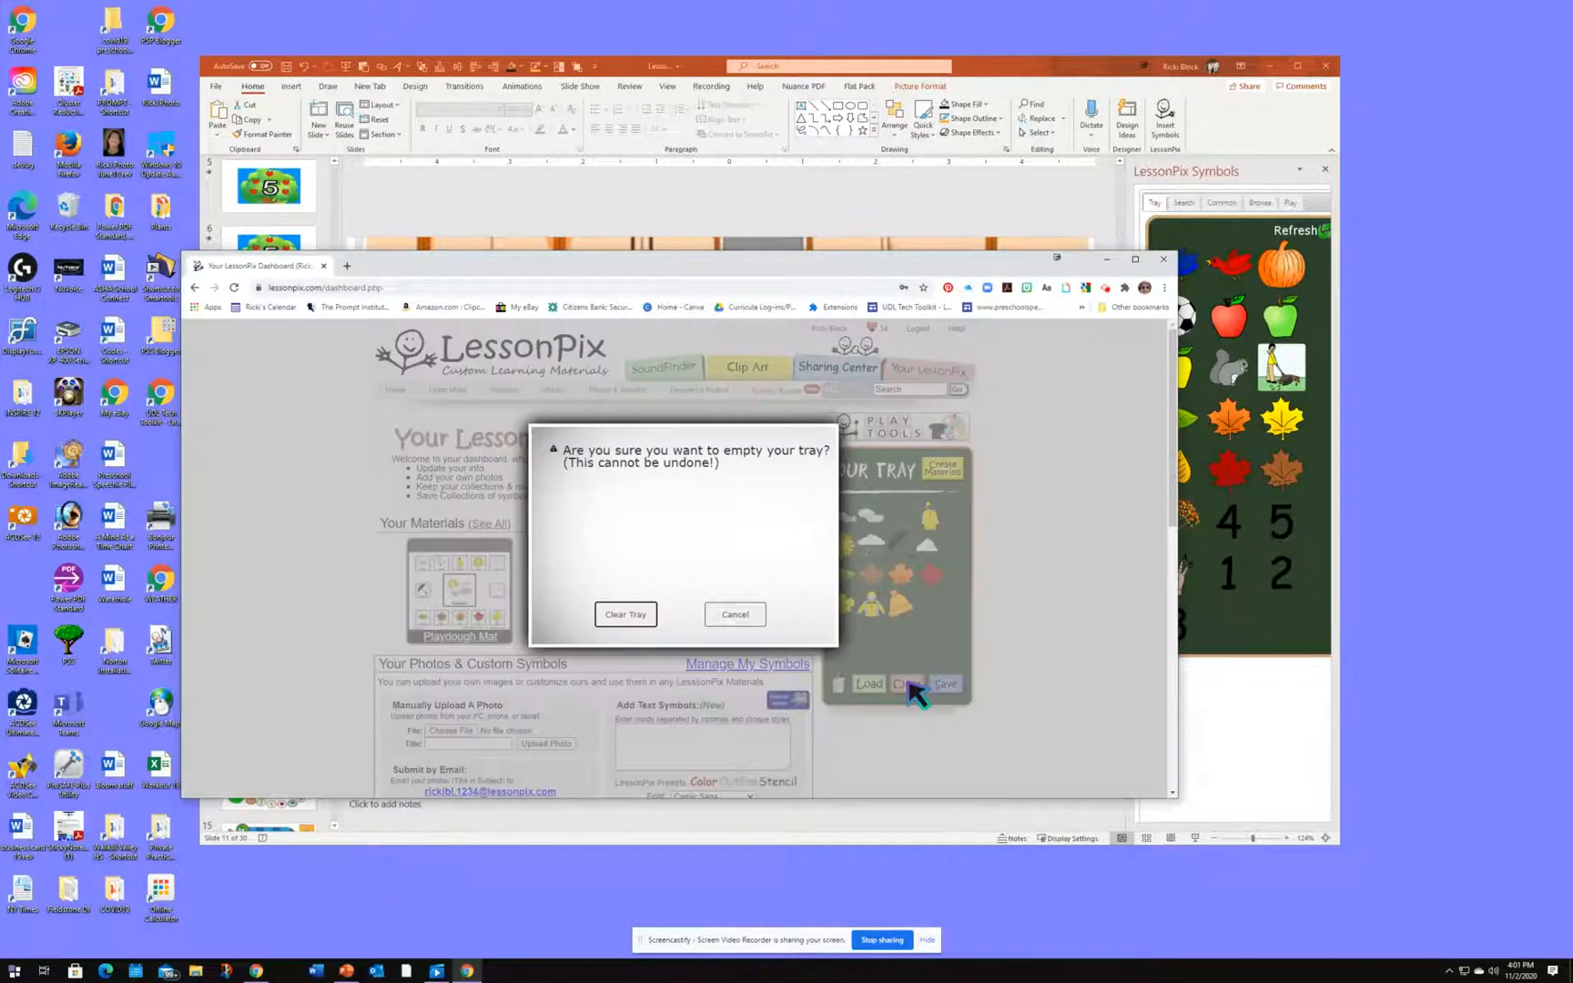
left_click(619, 619)
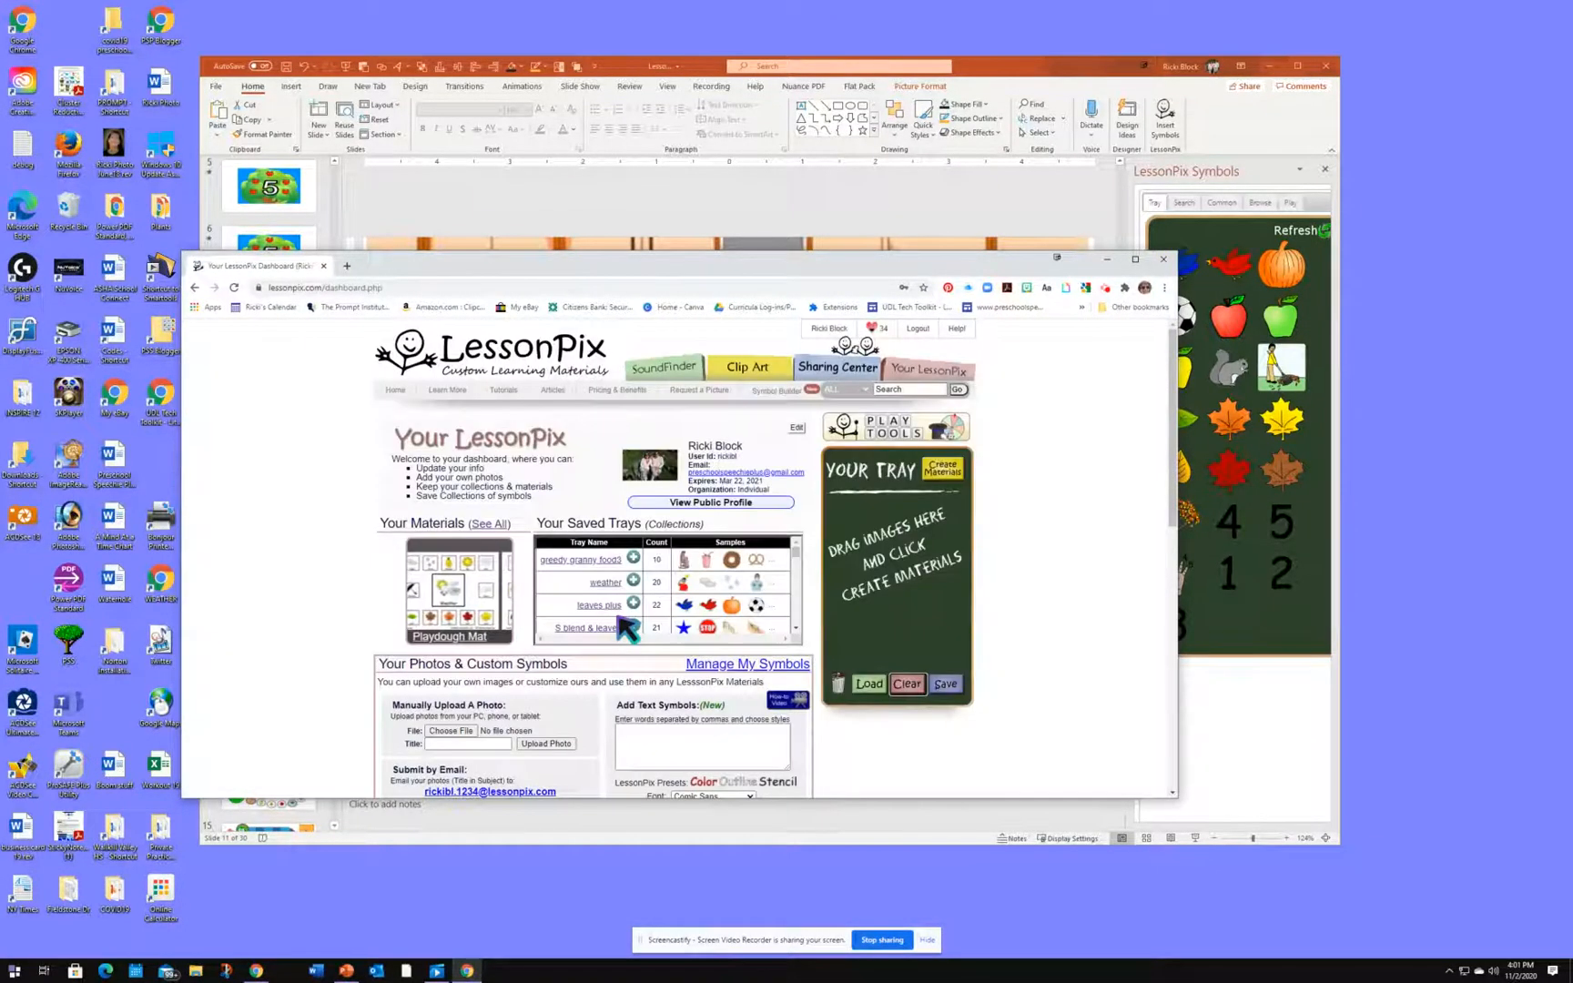
Load the saved "greedy granny food3" tray, return to PowerPoint, and refresh the LessonPix Symbols tray.
left_click(634, 559)
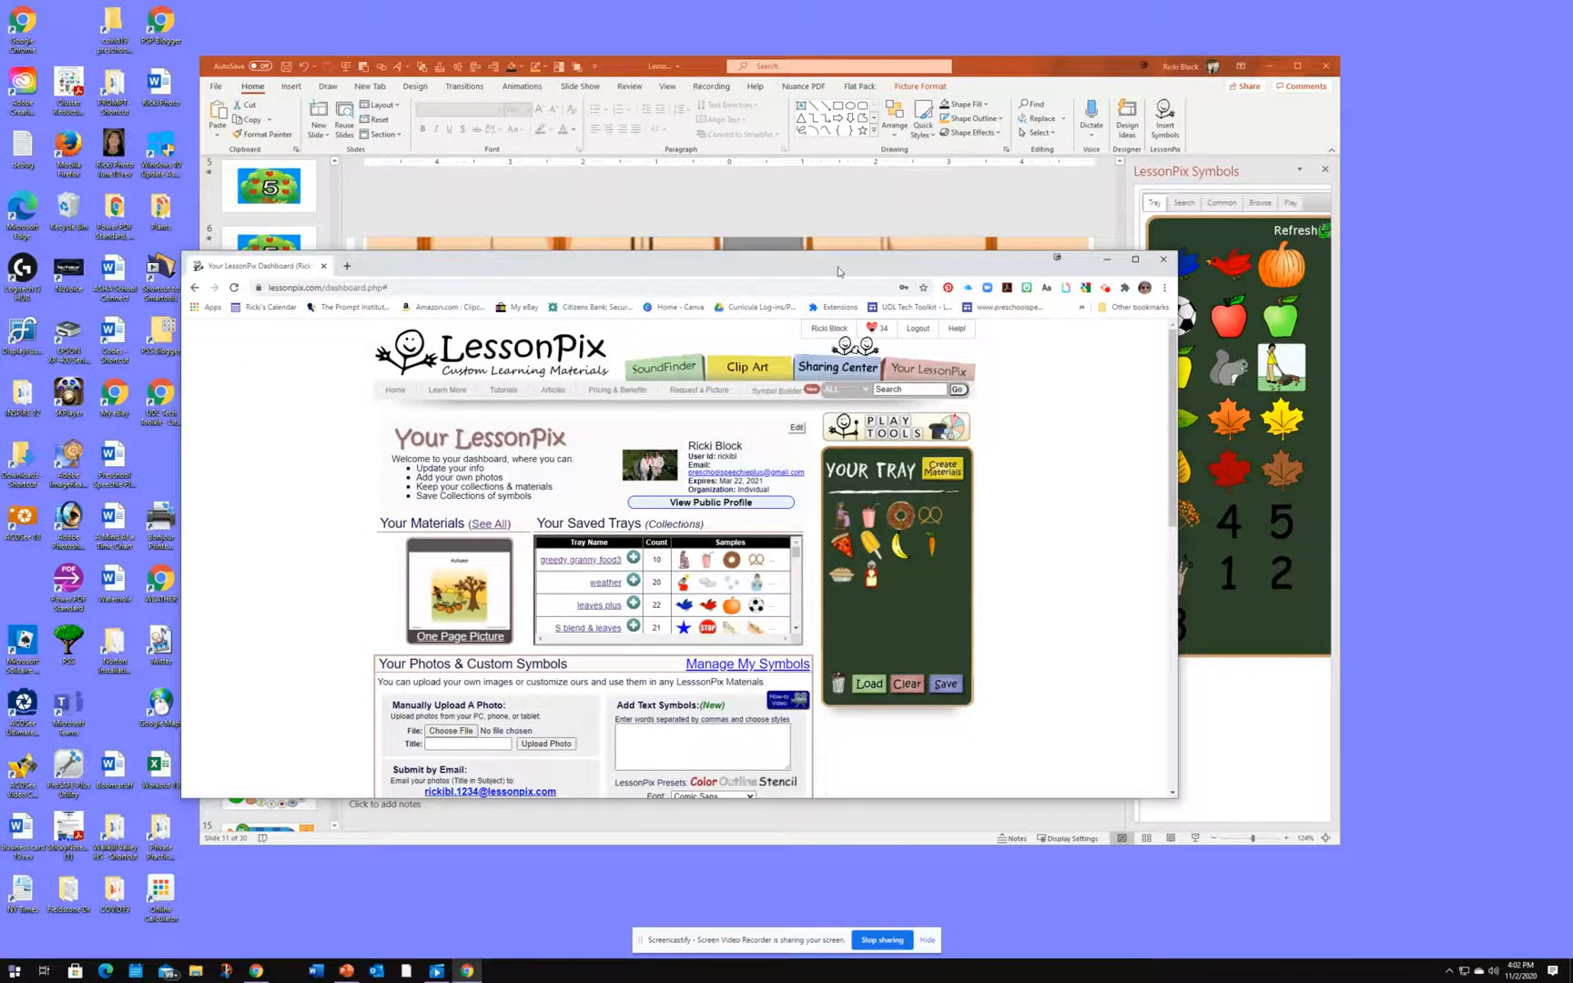
left_click_drag(839, 271, 0, 180)
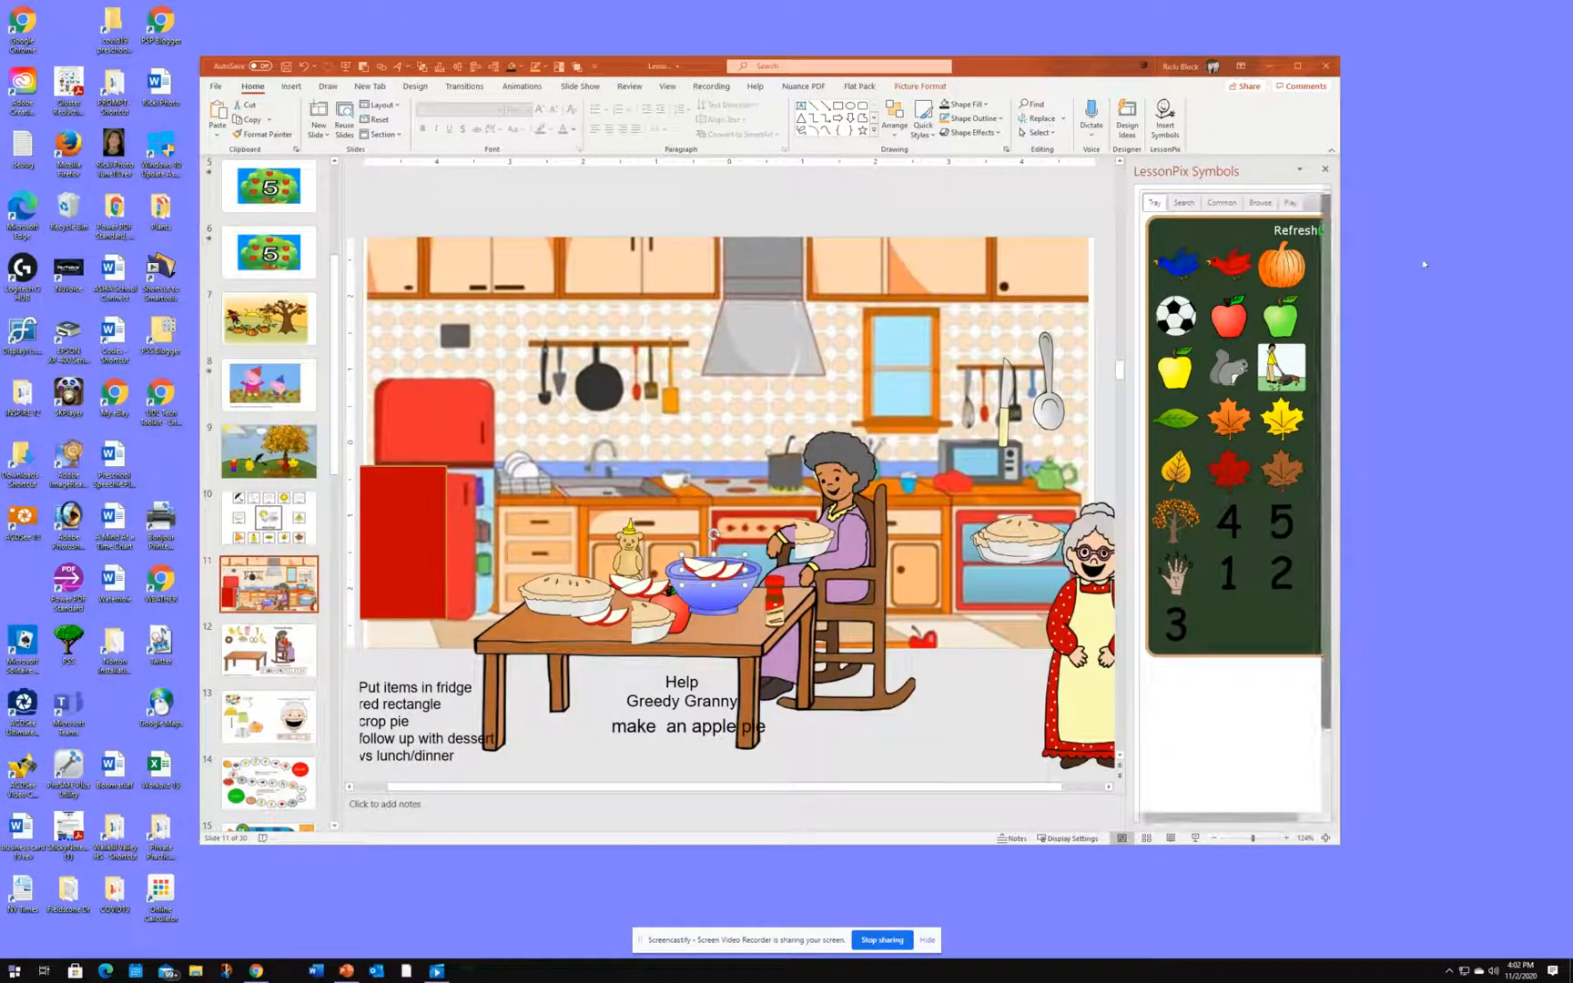
left_click(1285, 234)
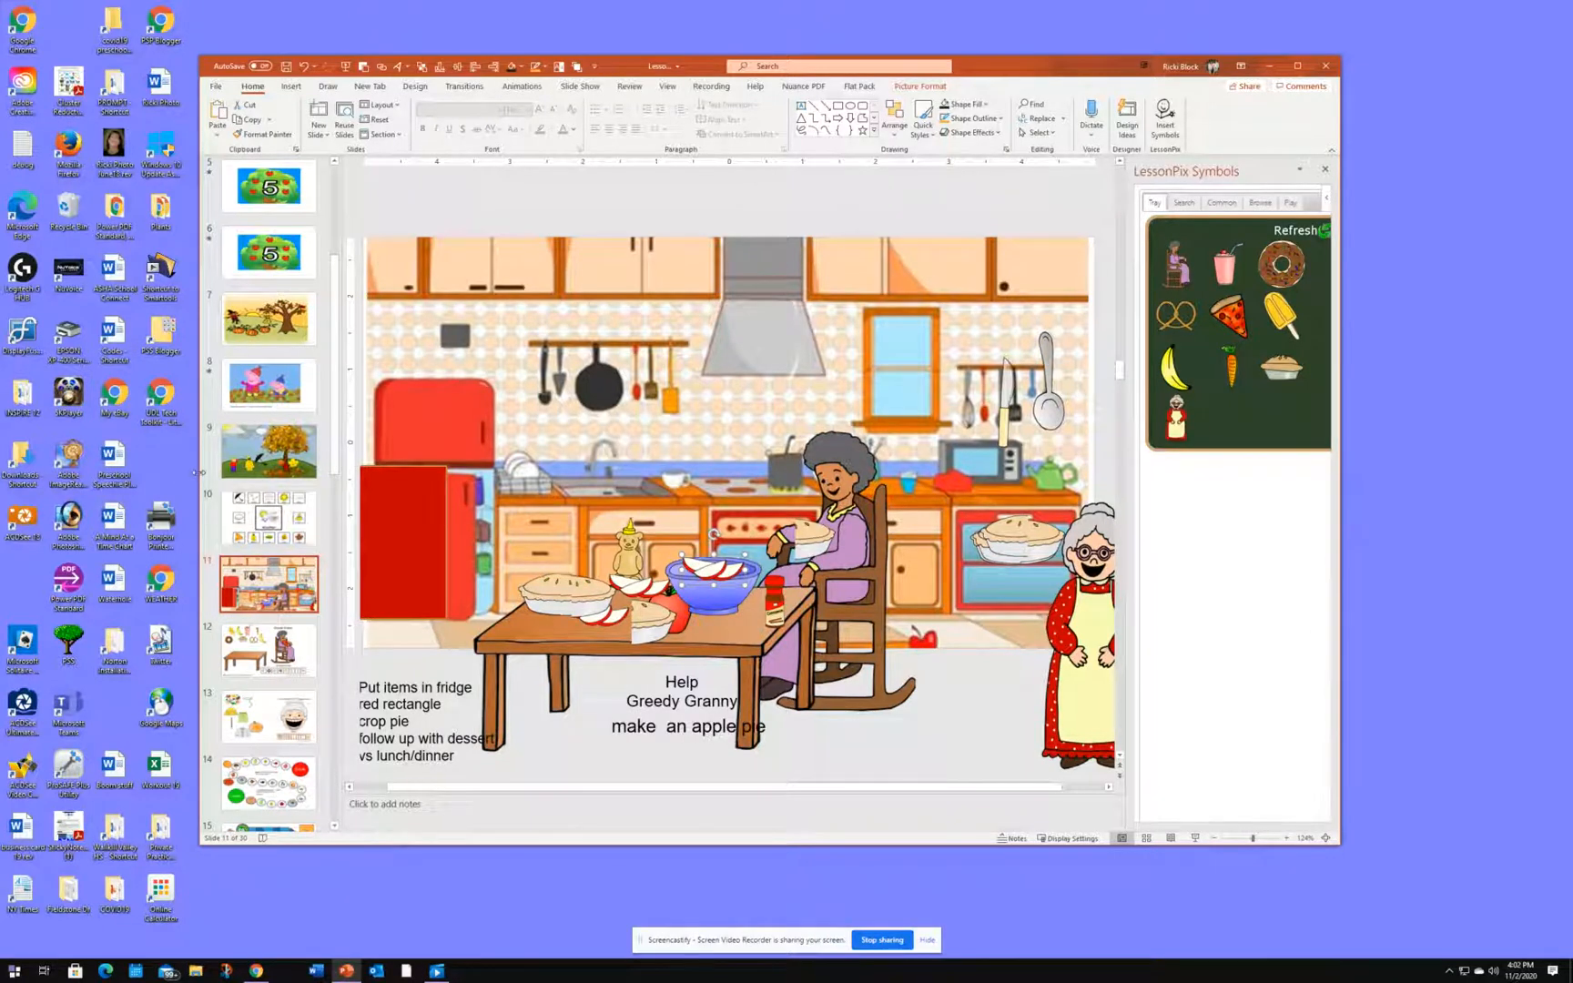
Widen the PowerPoint window, cover the open fridge with the red rectangle, and move the seated granny's pie onto the table.
left_click_drag(195, 472, 173, 472)
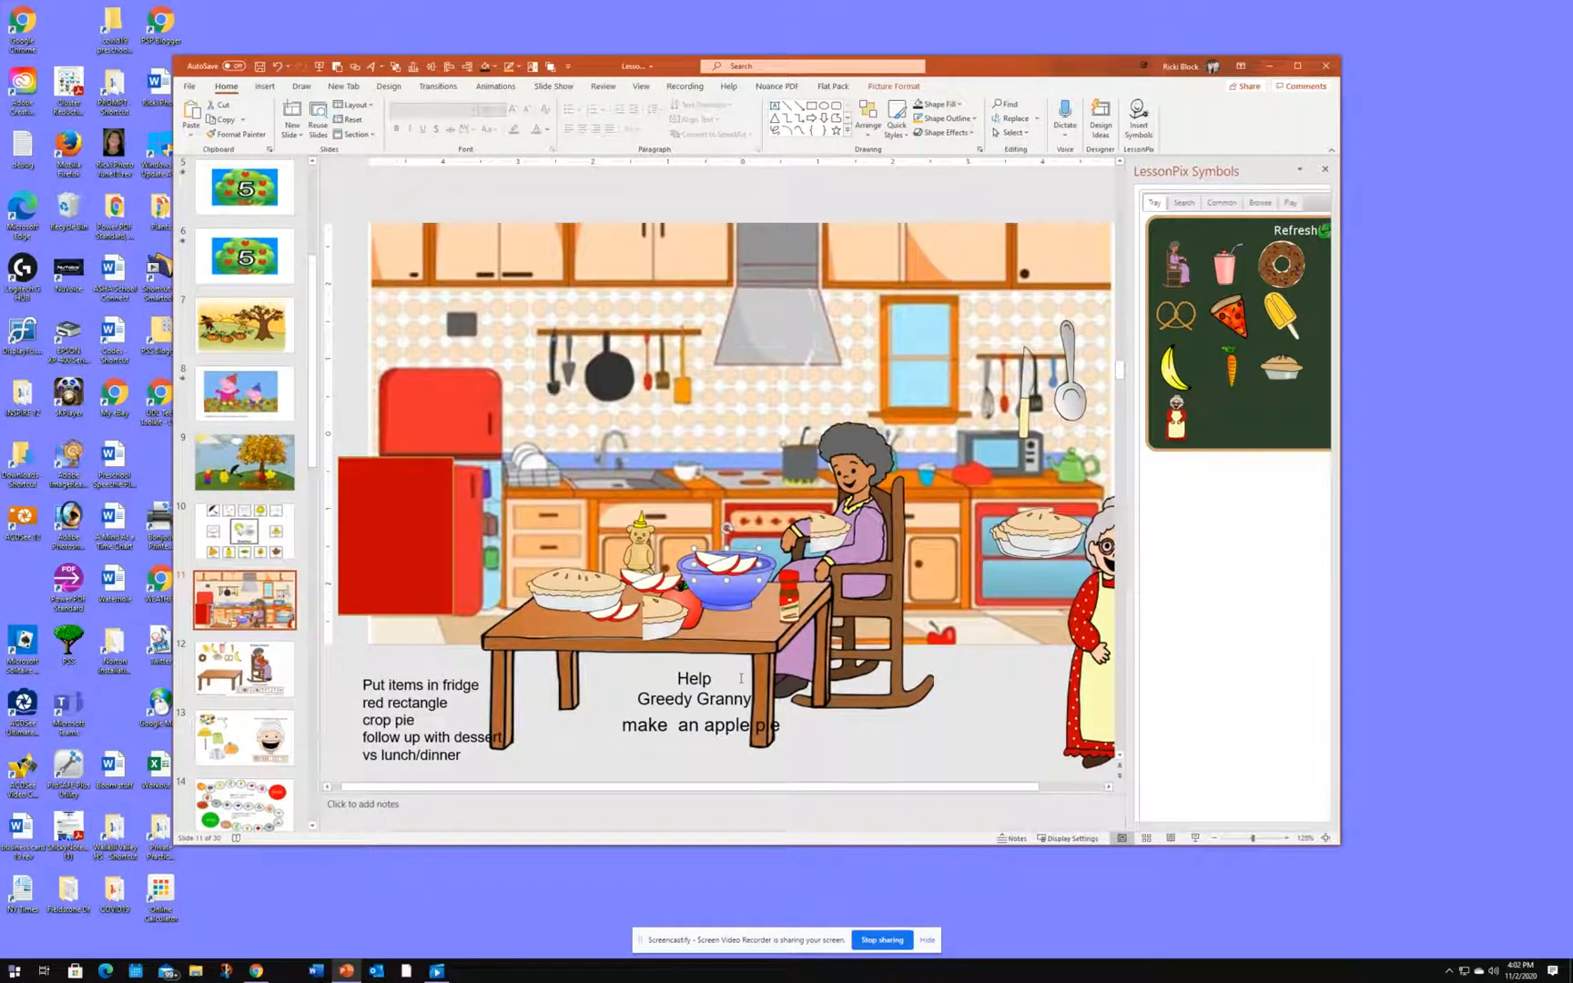
left_click_drag(401, 557, 448, 557)
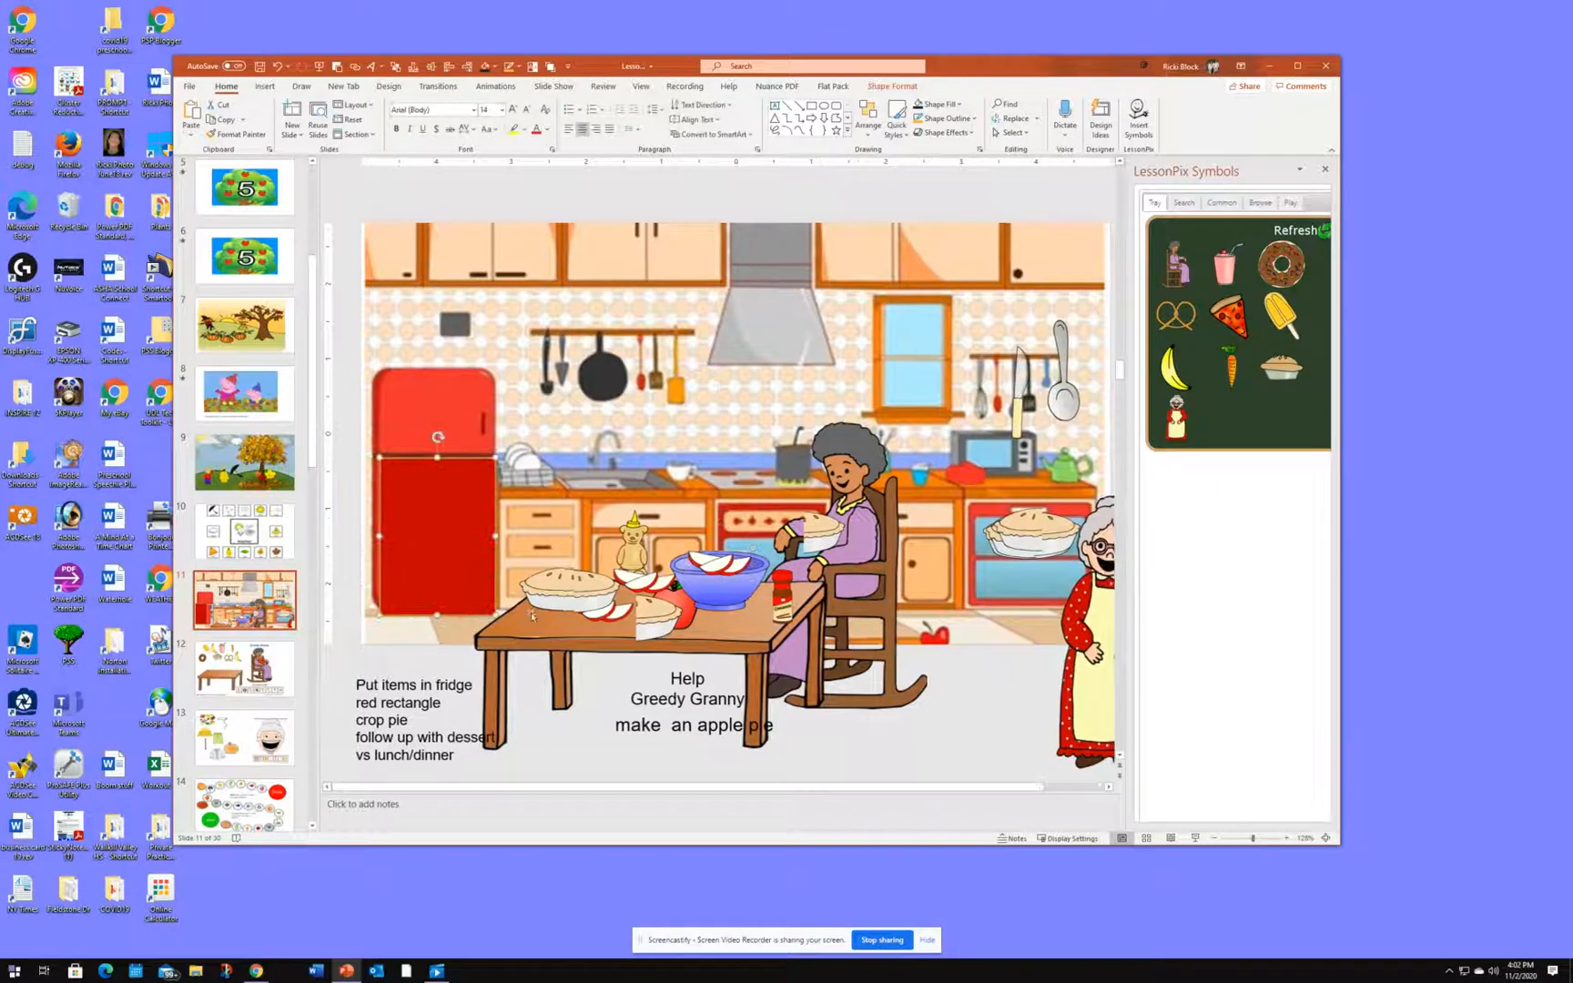
left_click_drag(823, 530, 661, 615)
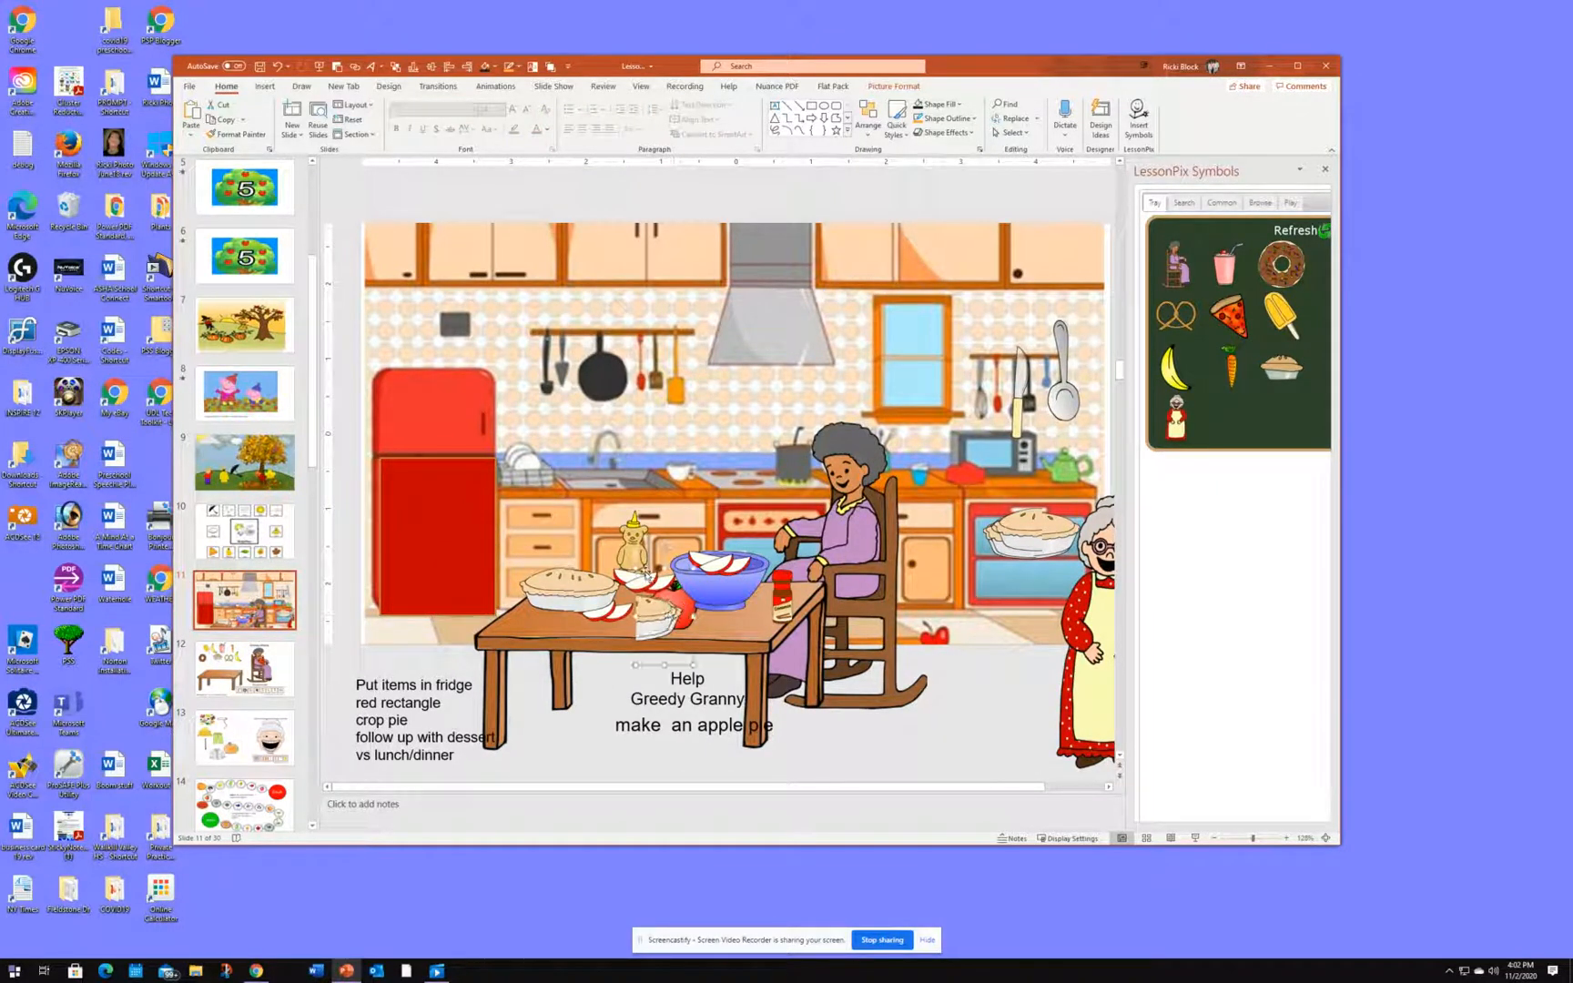
left_click_drag(709, 563, 620, 572)
left_click(632, 577)
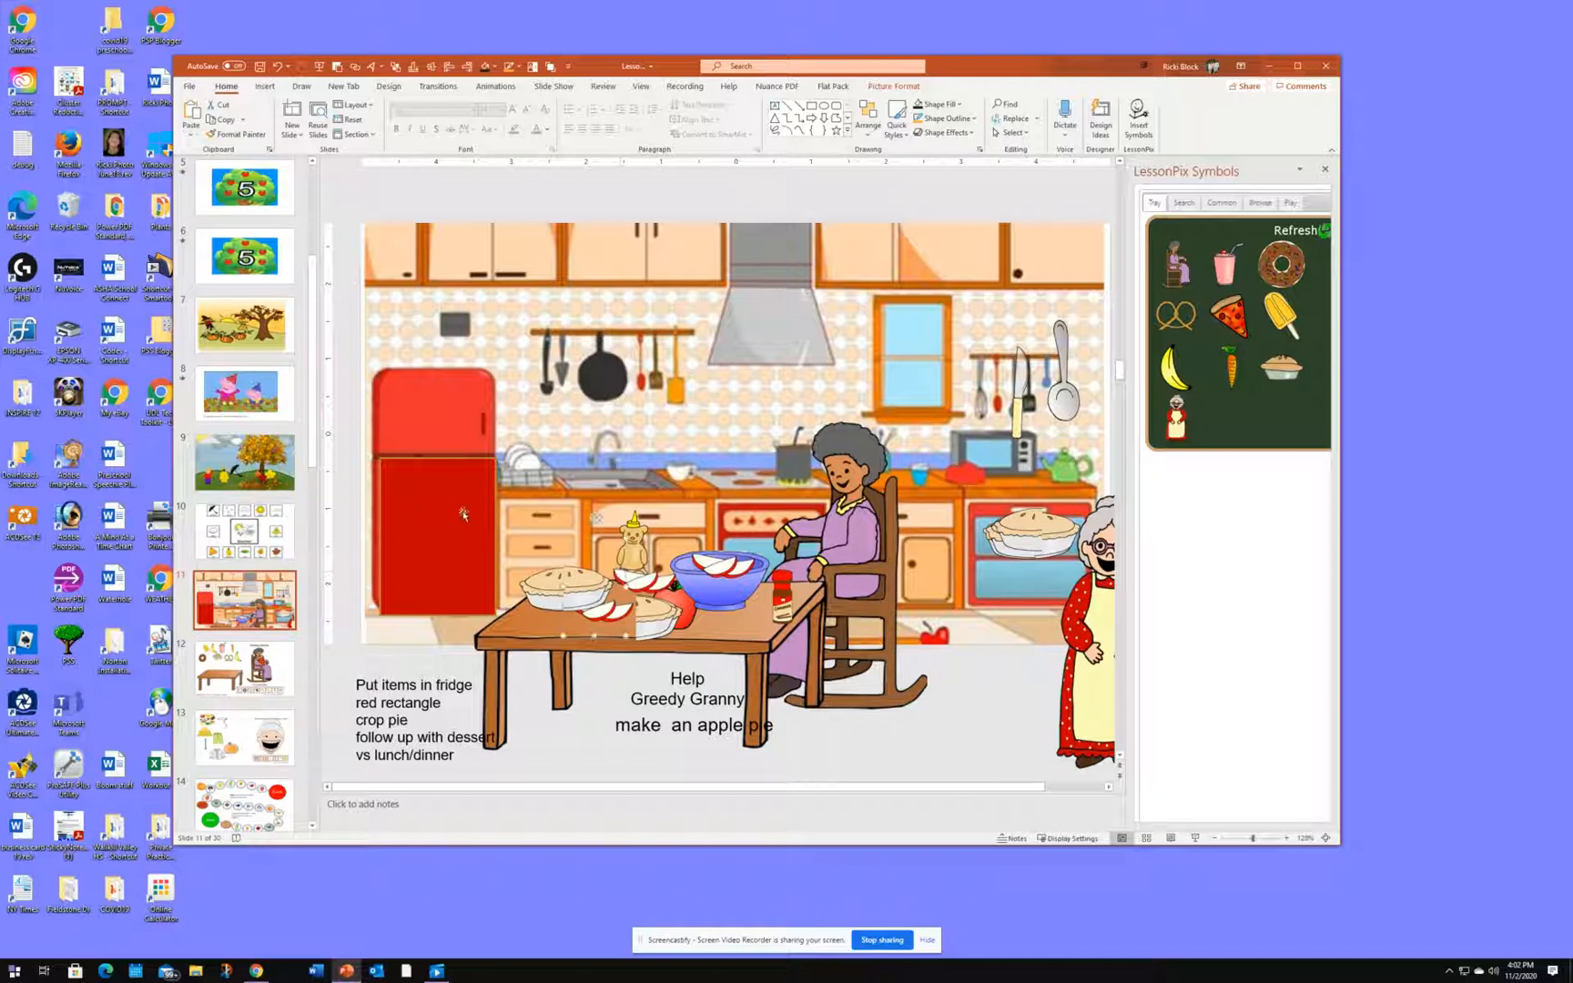
Cut the red rectangle covering the lower fridge door from the slide.
left_click(425, 512)
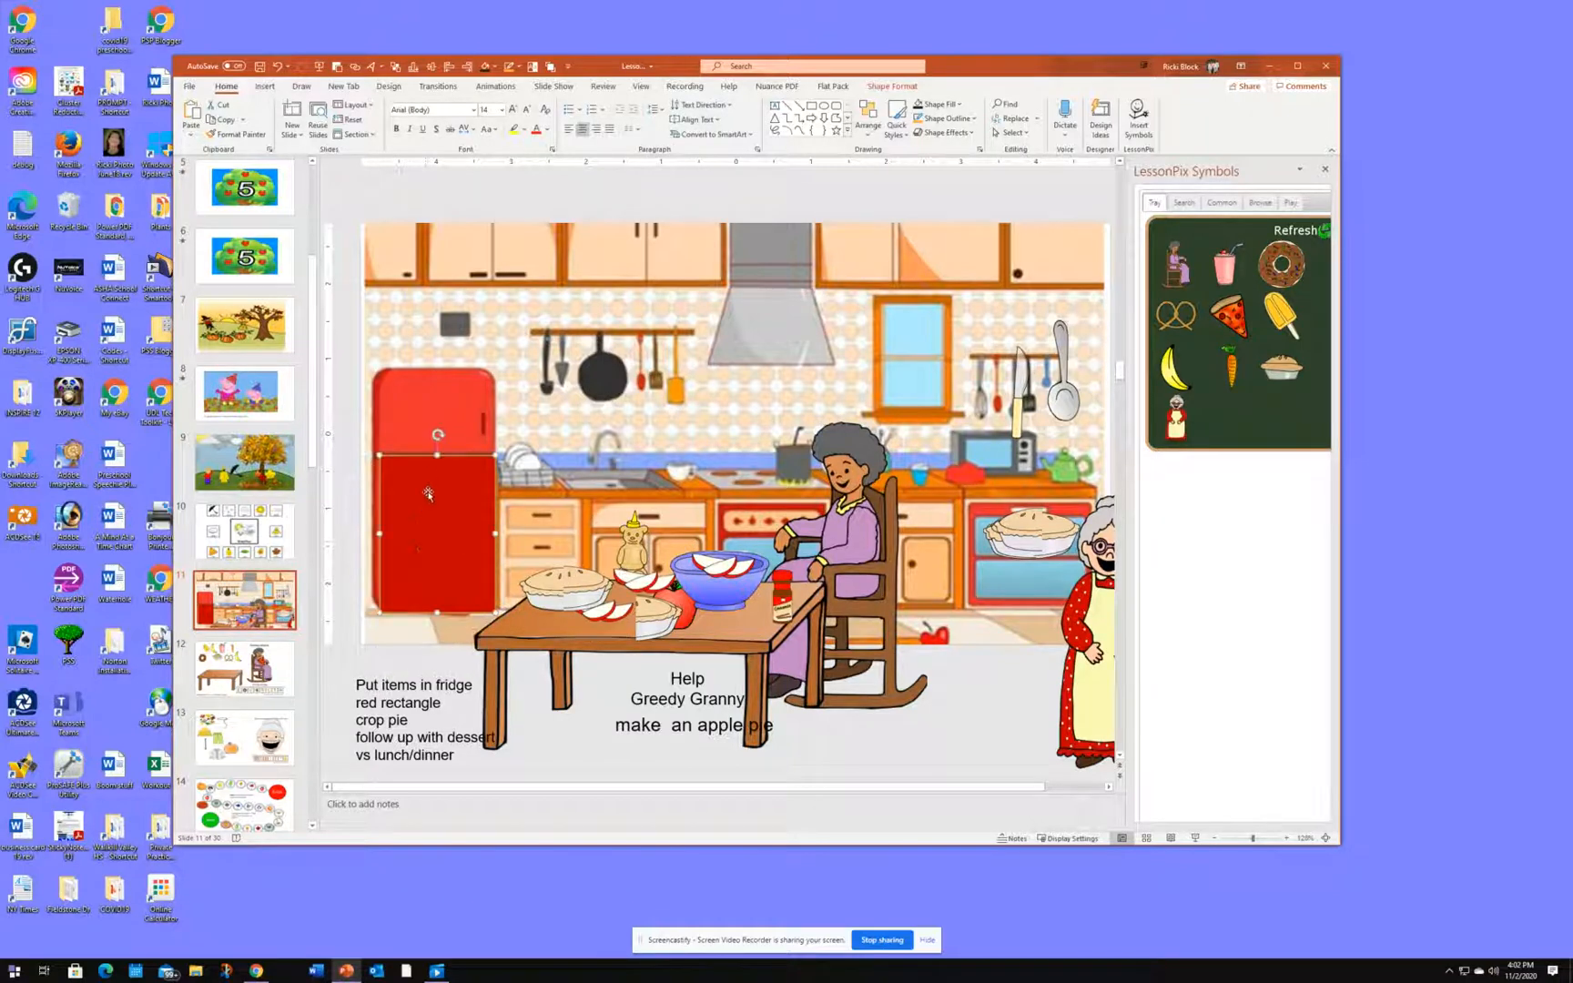
right_click(422, 456)
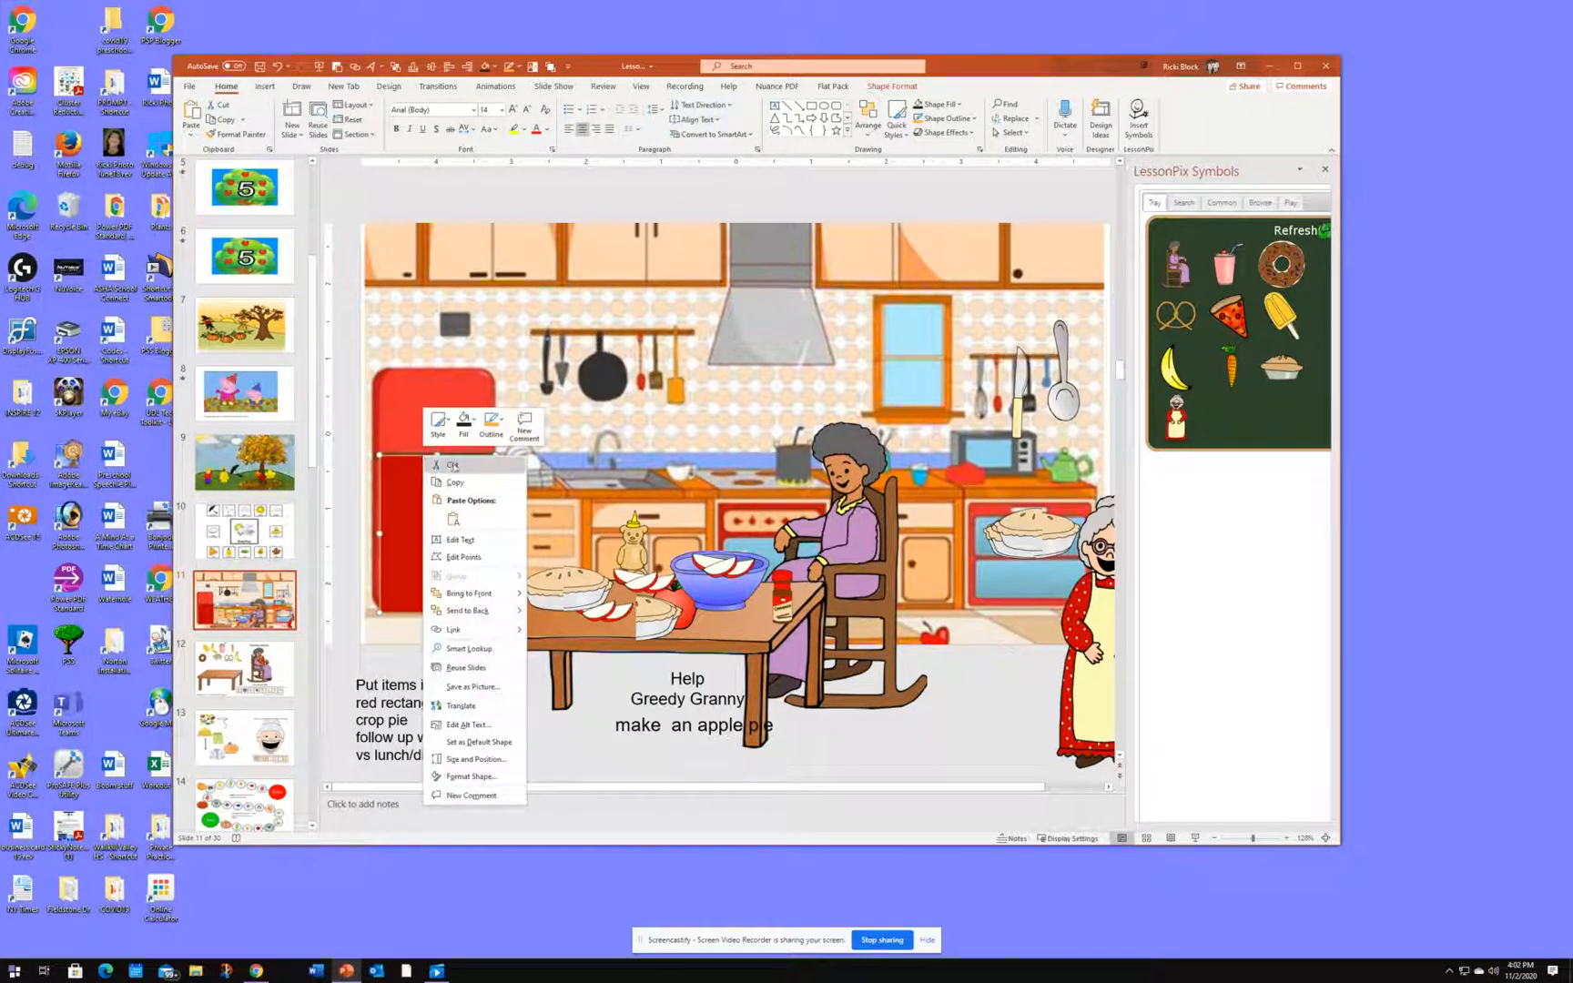
left_click(451, 467)
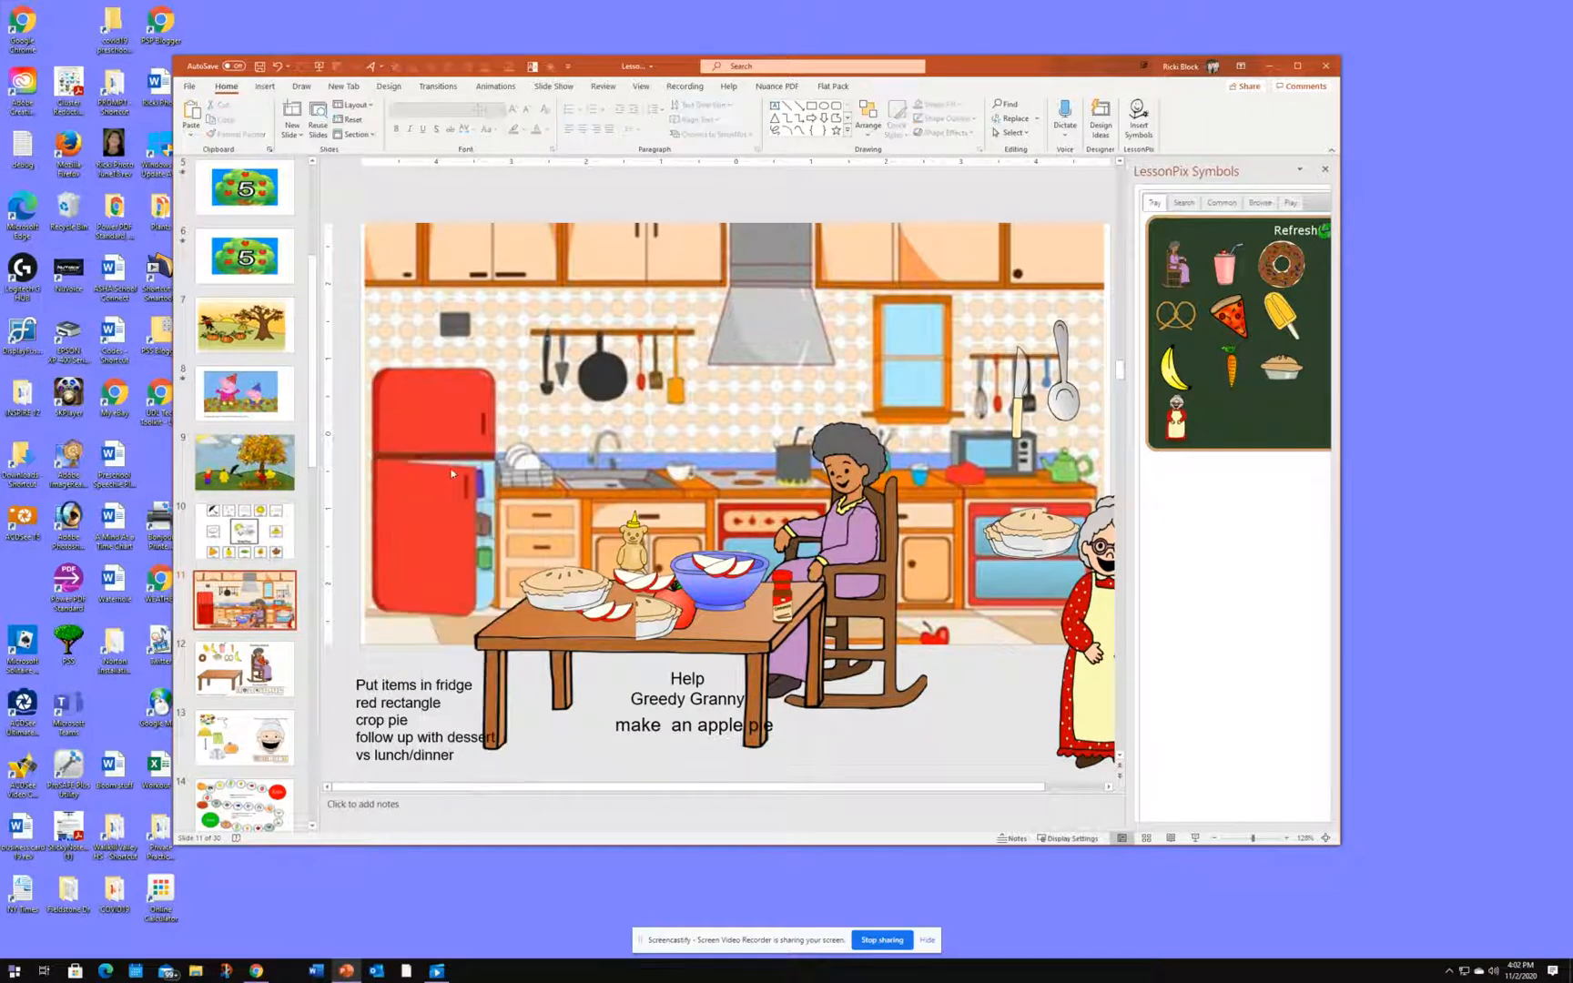
Draw a rectangle about 2.08" high and 1.6" wide over the open lower part of the fridge.
left_click(264, 86)
left_click(396, 117)
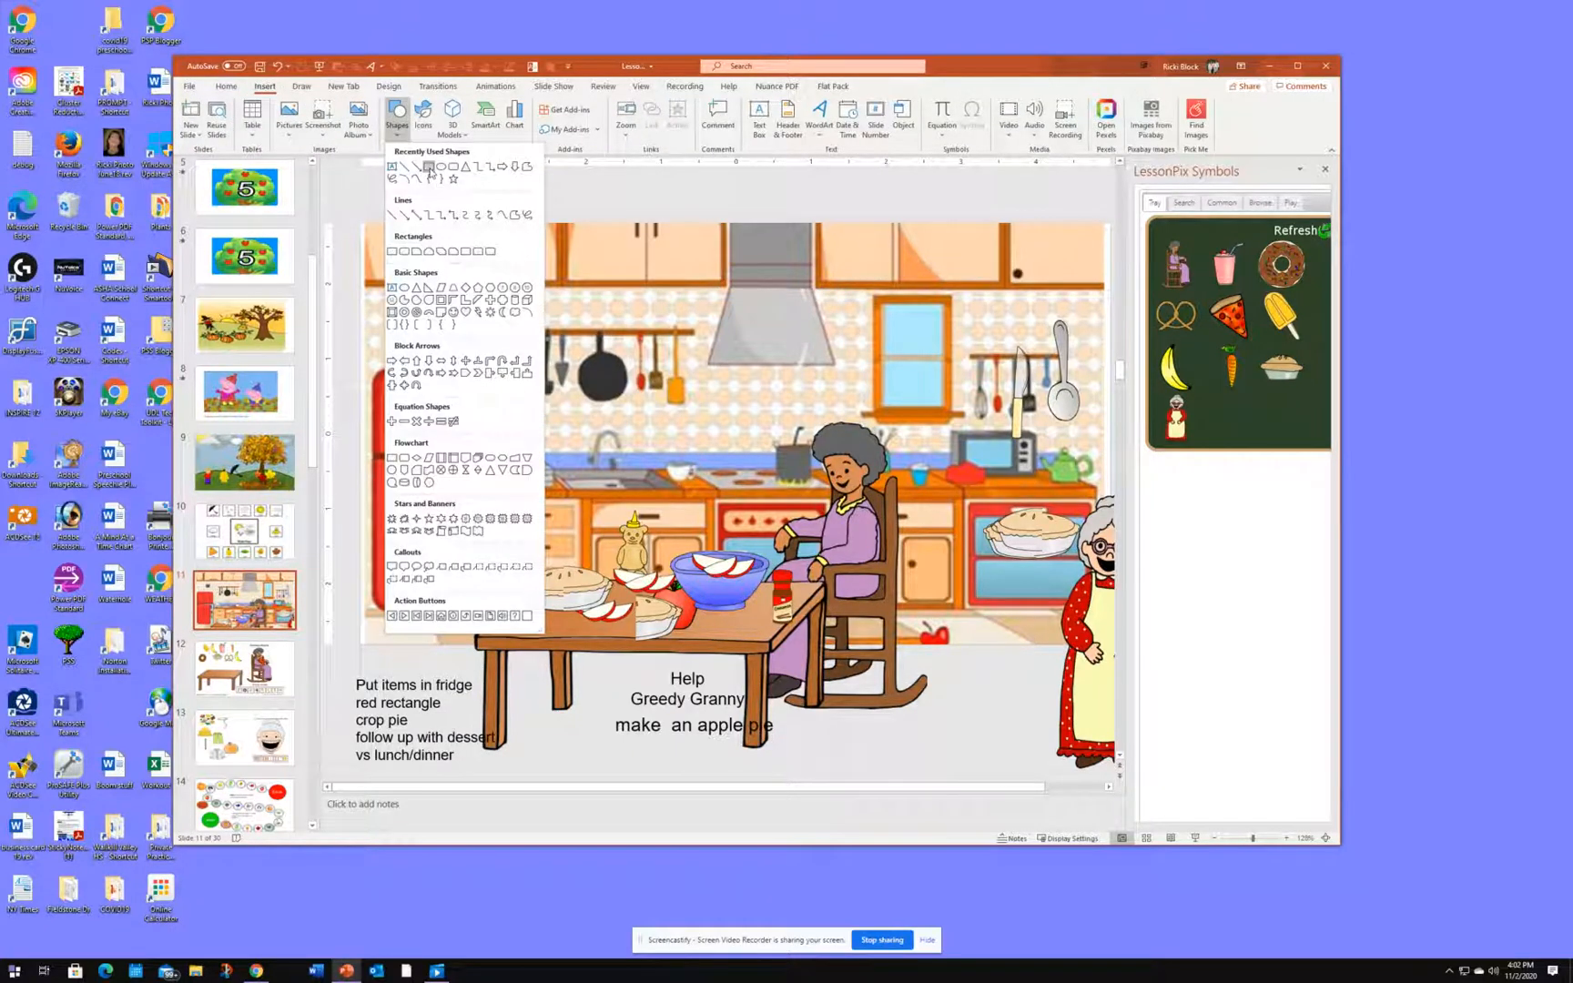
left_click(428, 167)
mouse_move(376, 456)
left_mouse_down()
mouse_move(432, 489)
mouse_move(497, 612)
left_mouse_up()
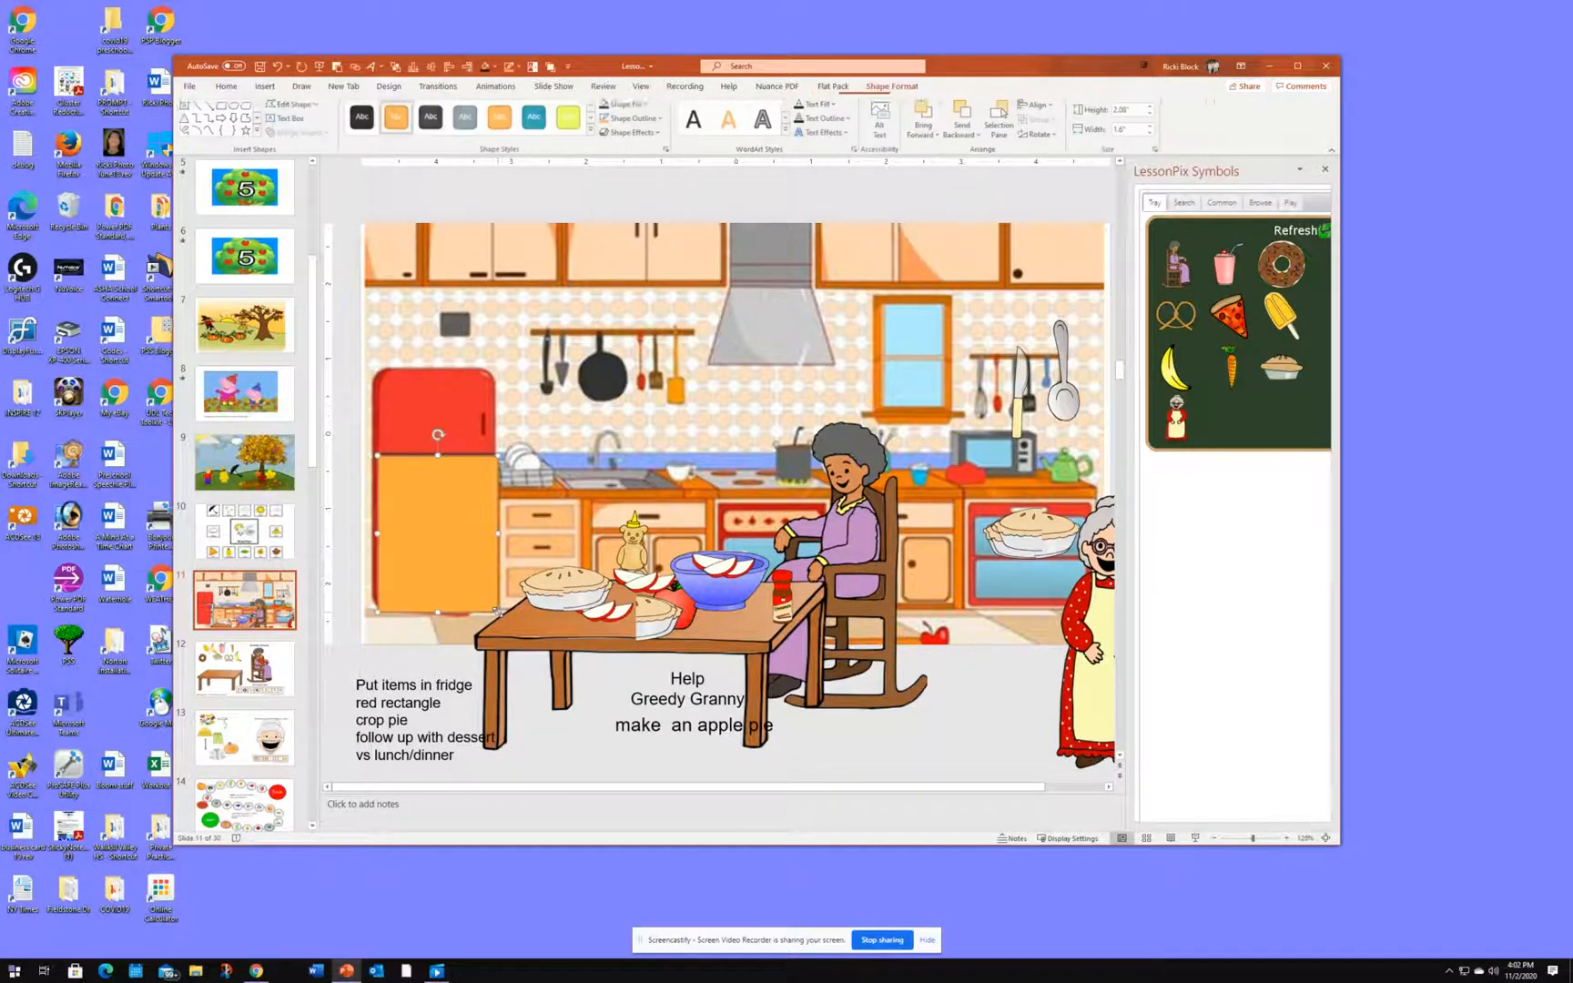
Fill the new rectangle with the standard dark red and adjust its position over the lower fridge door.
right_click(408, 535)
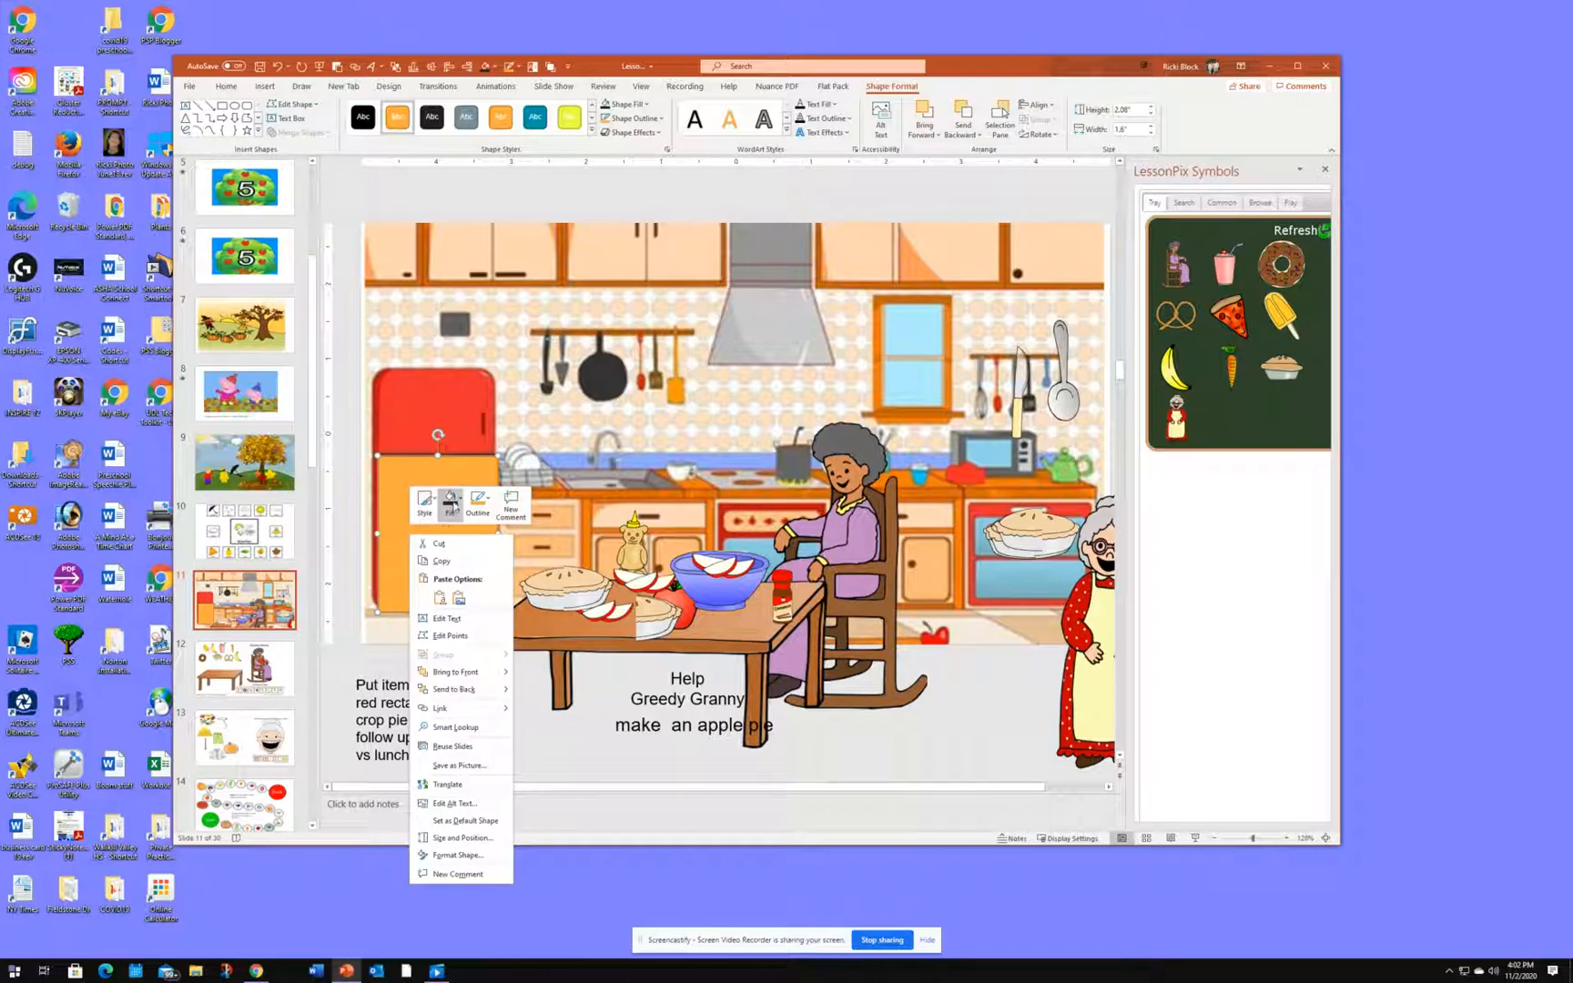
left_click(450, 502)
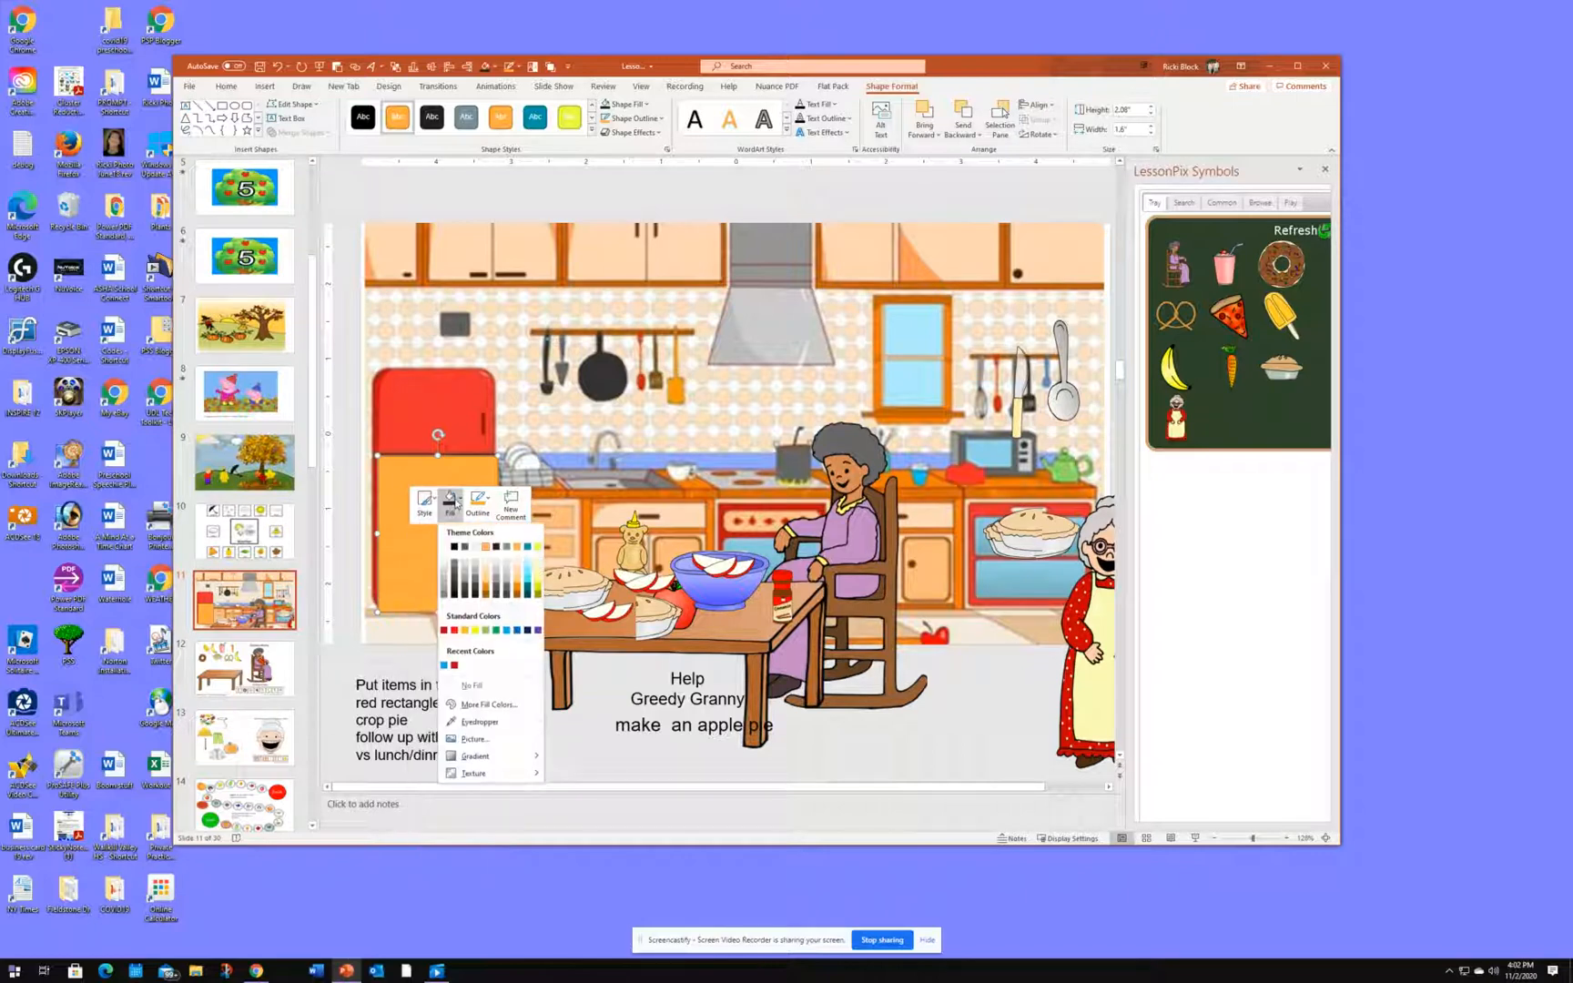
left_click(443, 630)
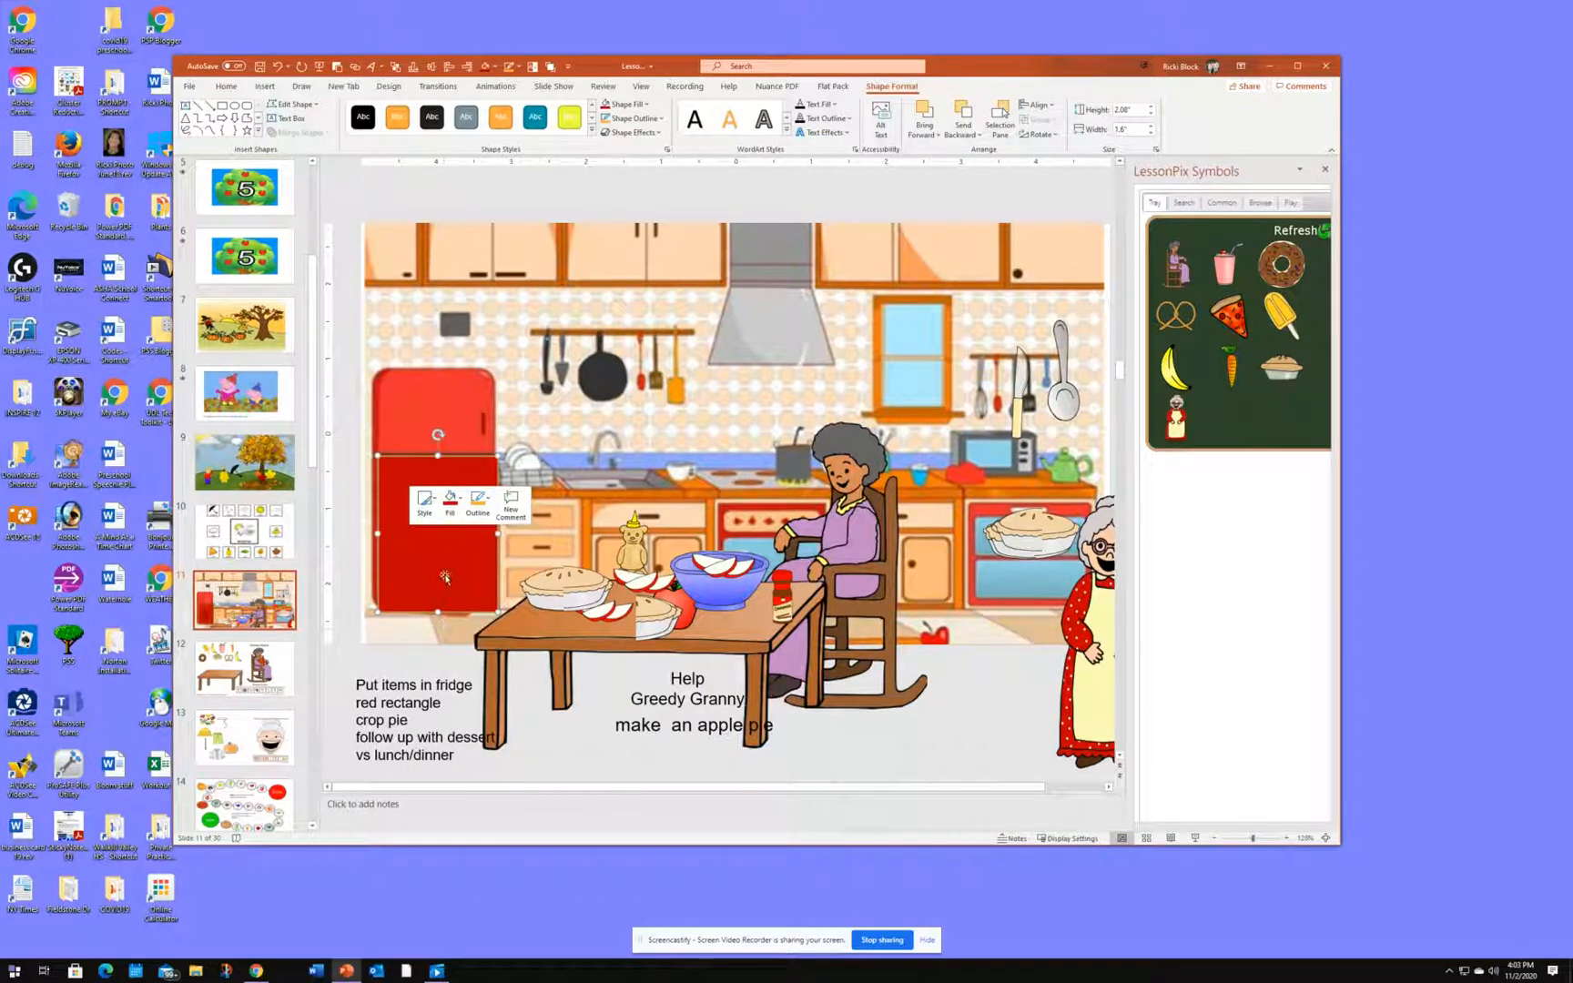
mouse_move(446, 579)
left_mouse_down()
mouse_move(406, 606)
mouse_move(406, 675)
mouse_move(440, 580)
left_mouse_up()
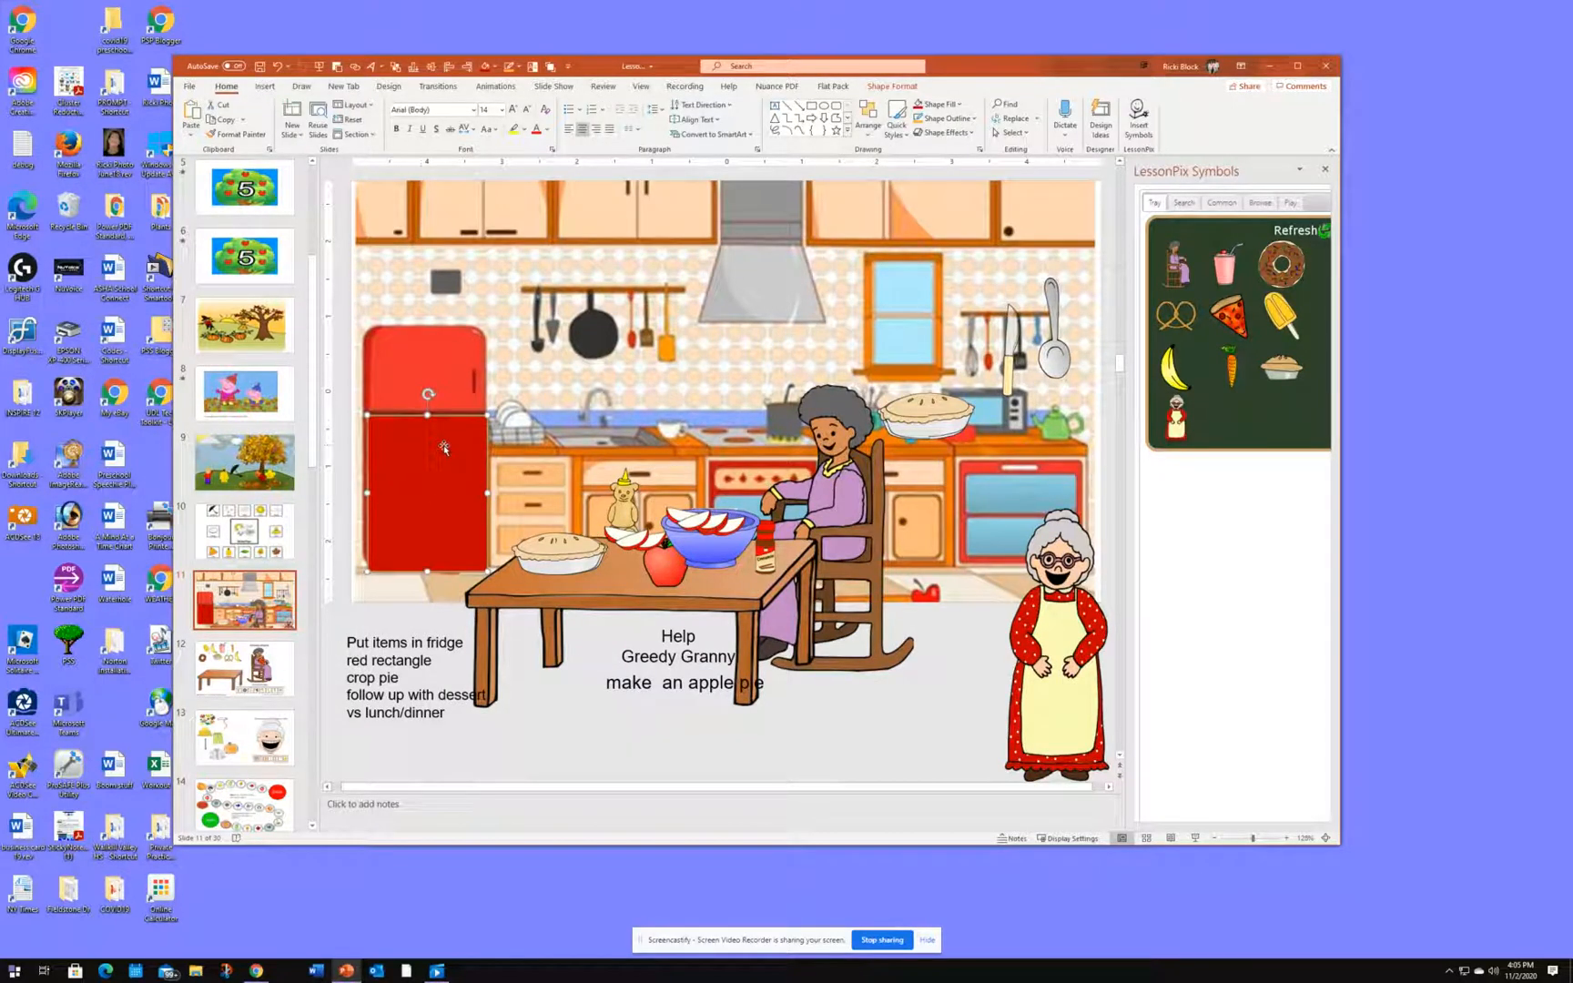
Slide the red rectangle aside to open the fridge and place the pie from inside it on the table.
left_click_drag(444, 447, 416, 448)
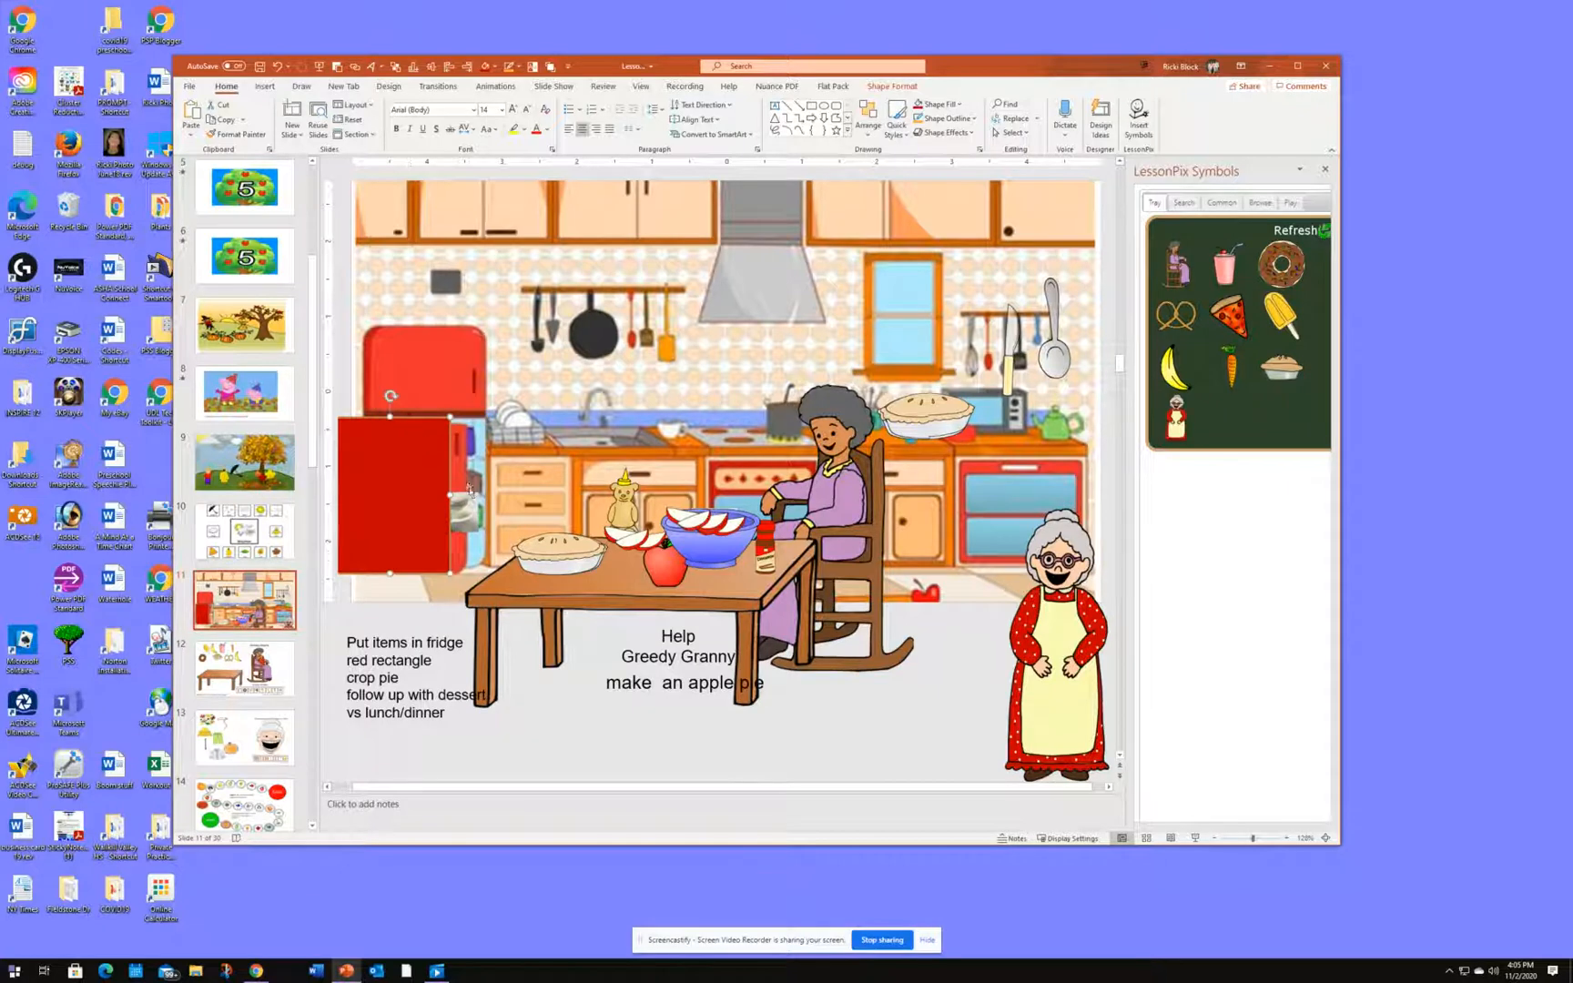
left_click_drag(419, 511, 698, 515)
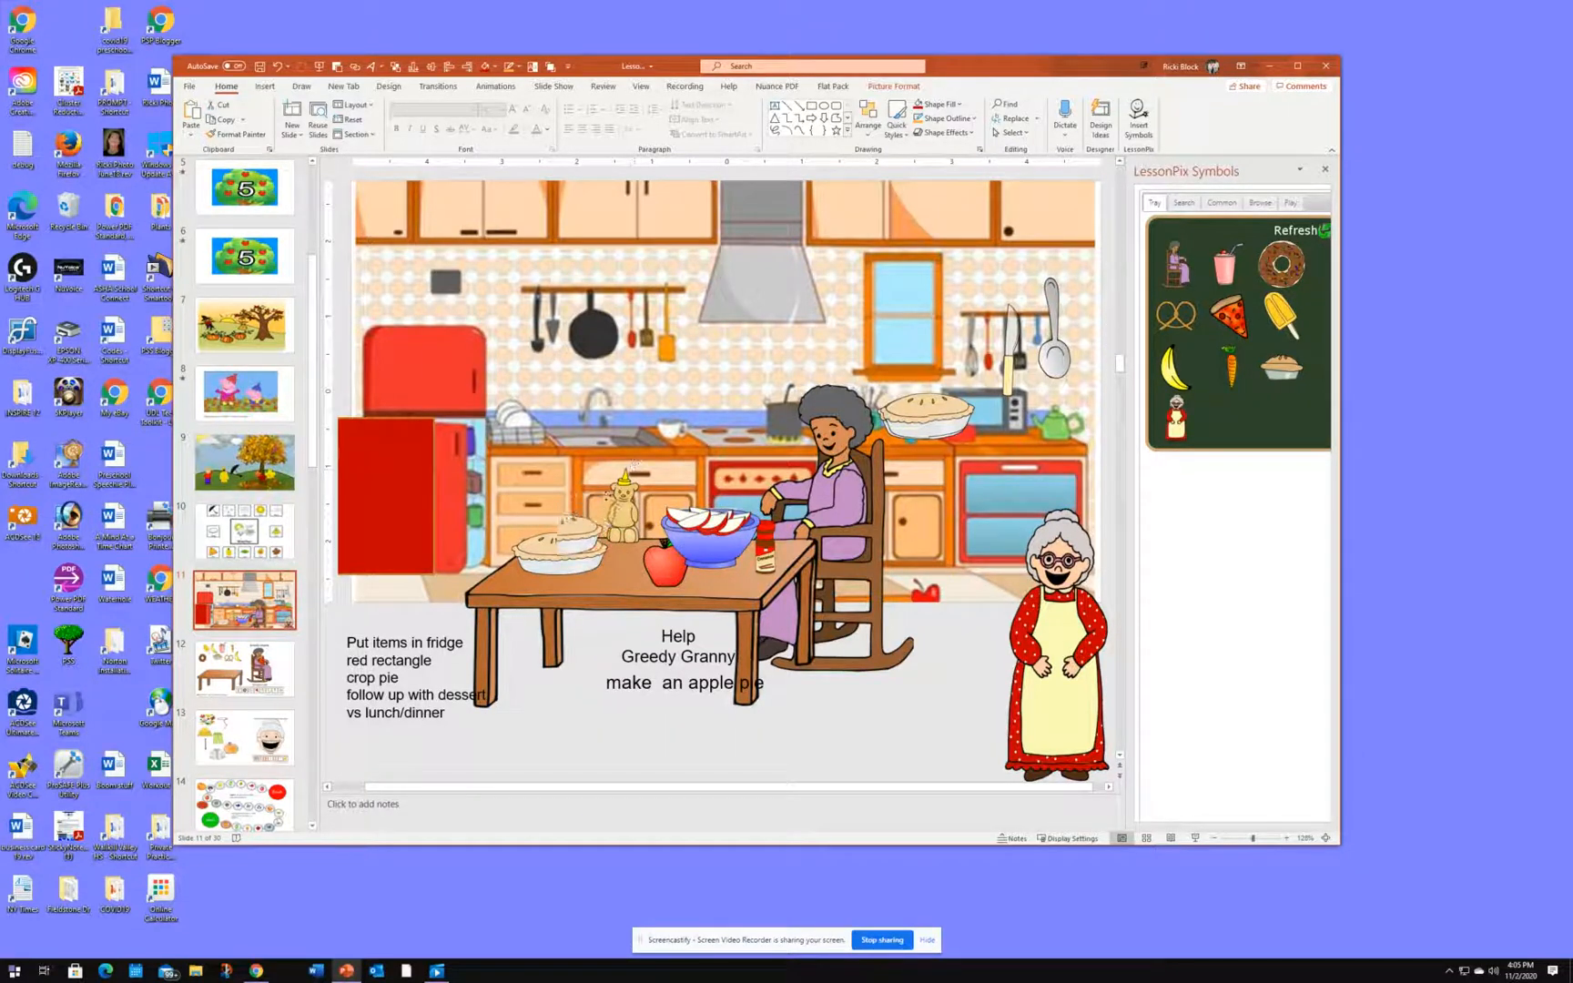
left_click(623, 513)
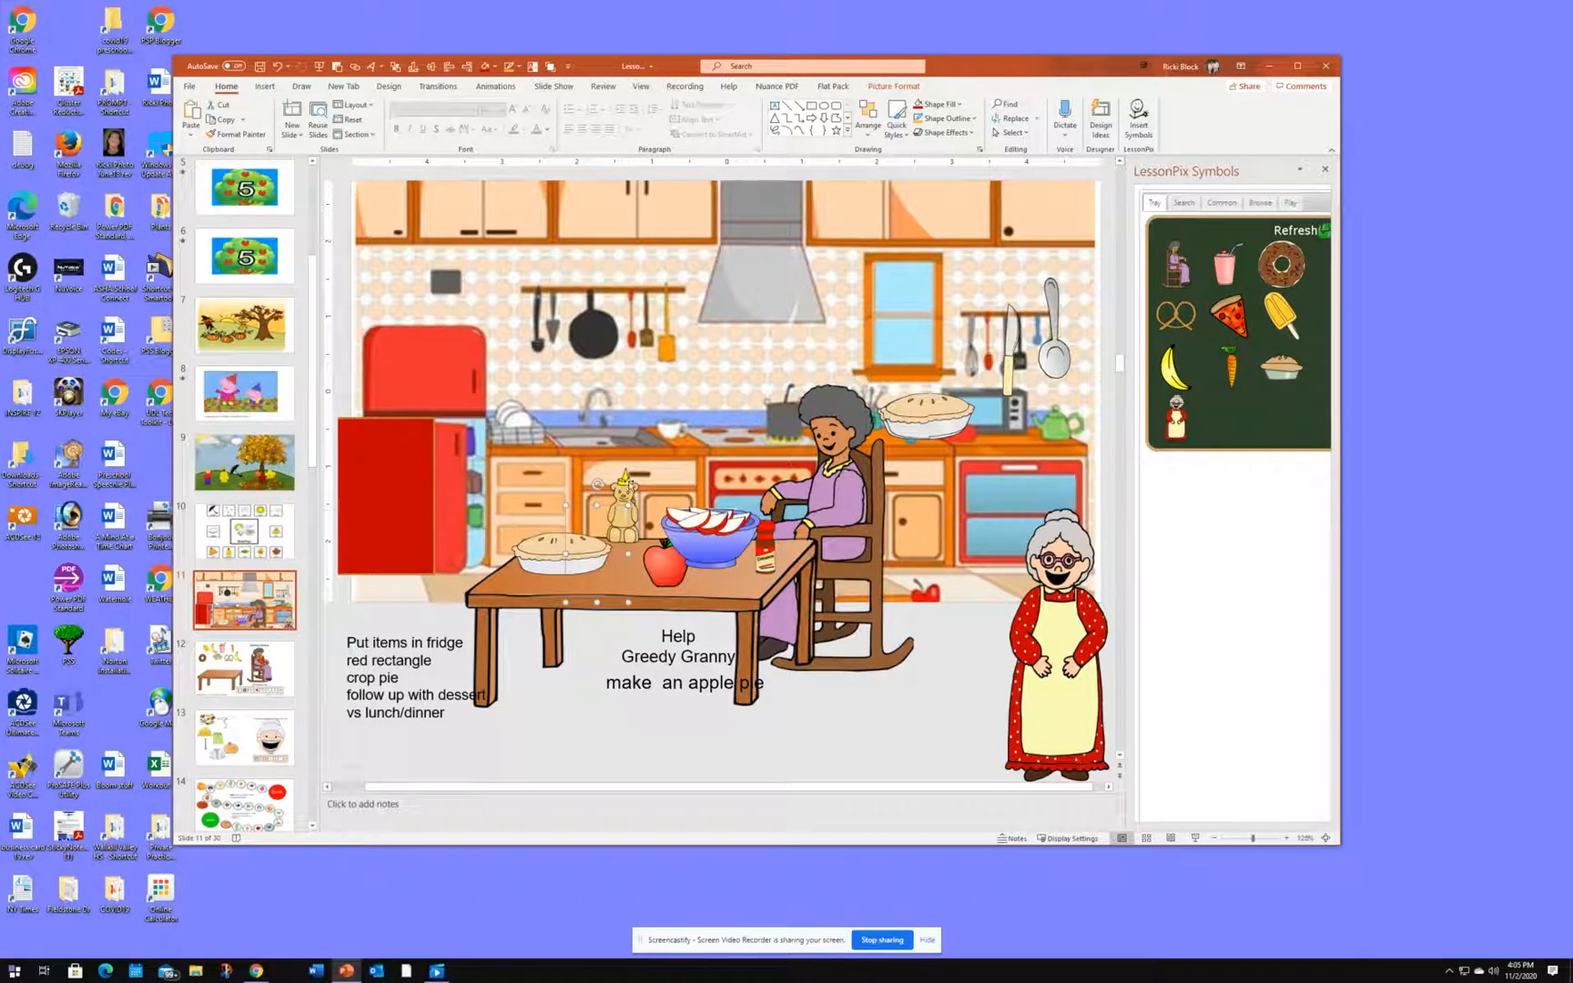
Lift the honey bear above the table, tip it upside down, and set it back upright beside the bowl.
left_click_drag(624, 510, 670, 473)
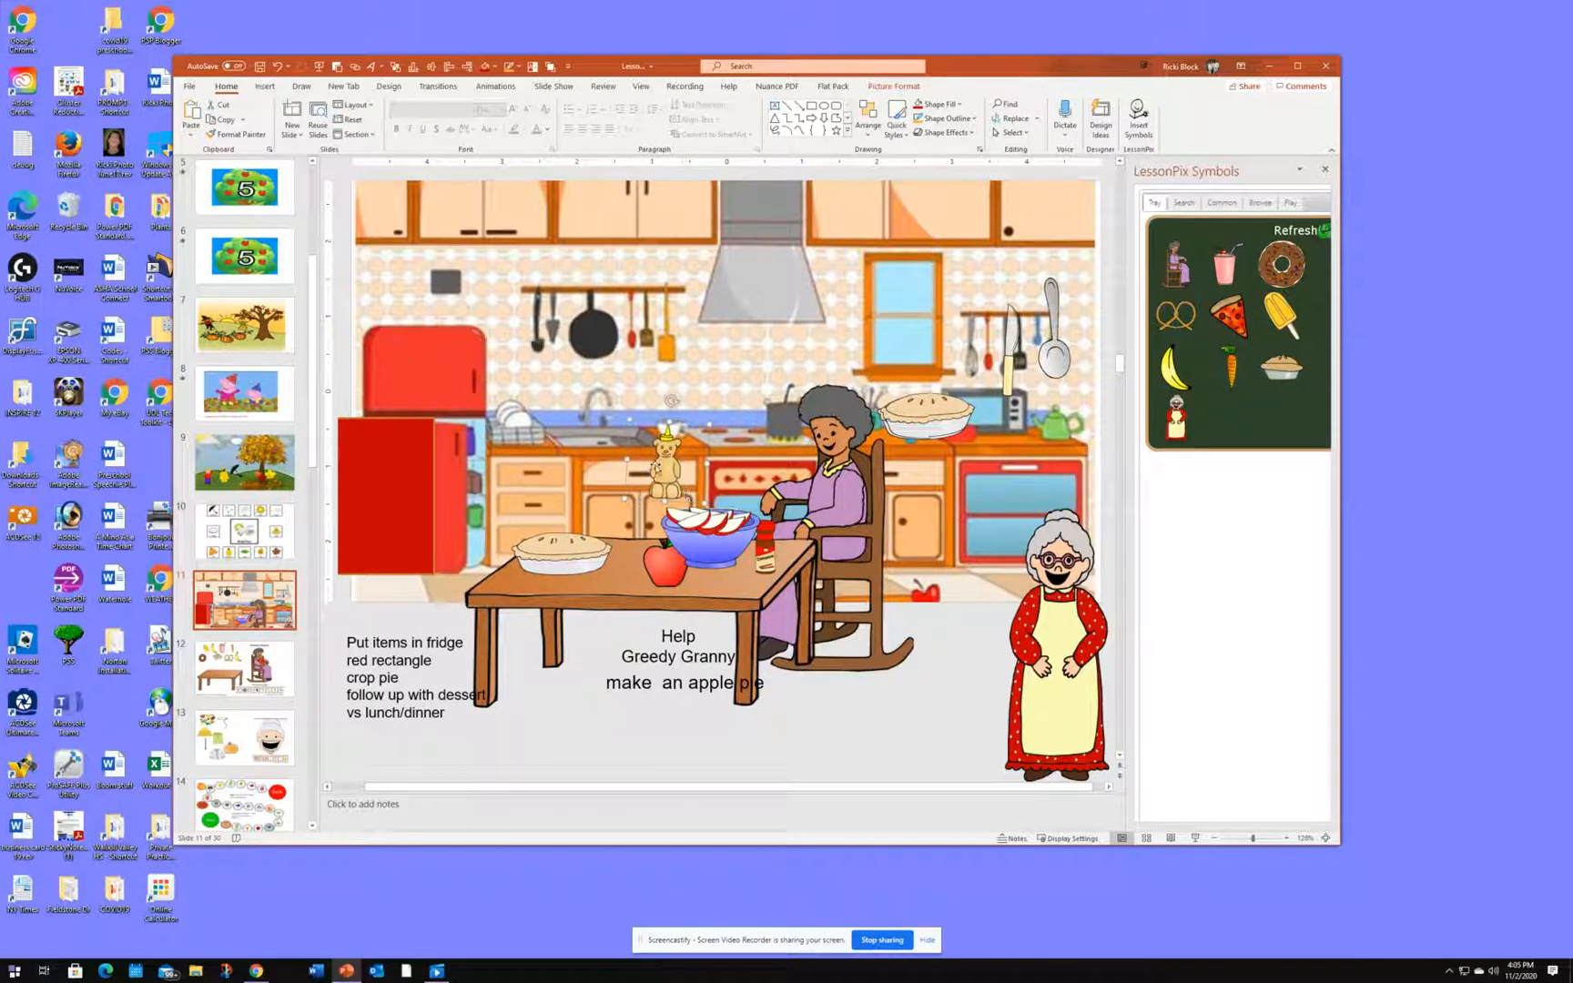
left_click(669, 400)
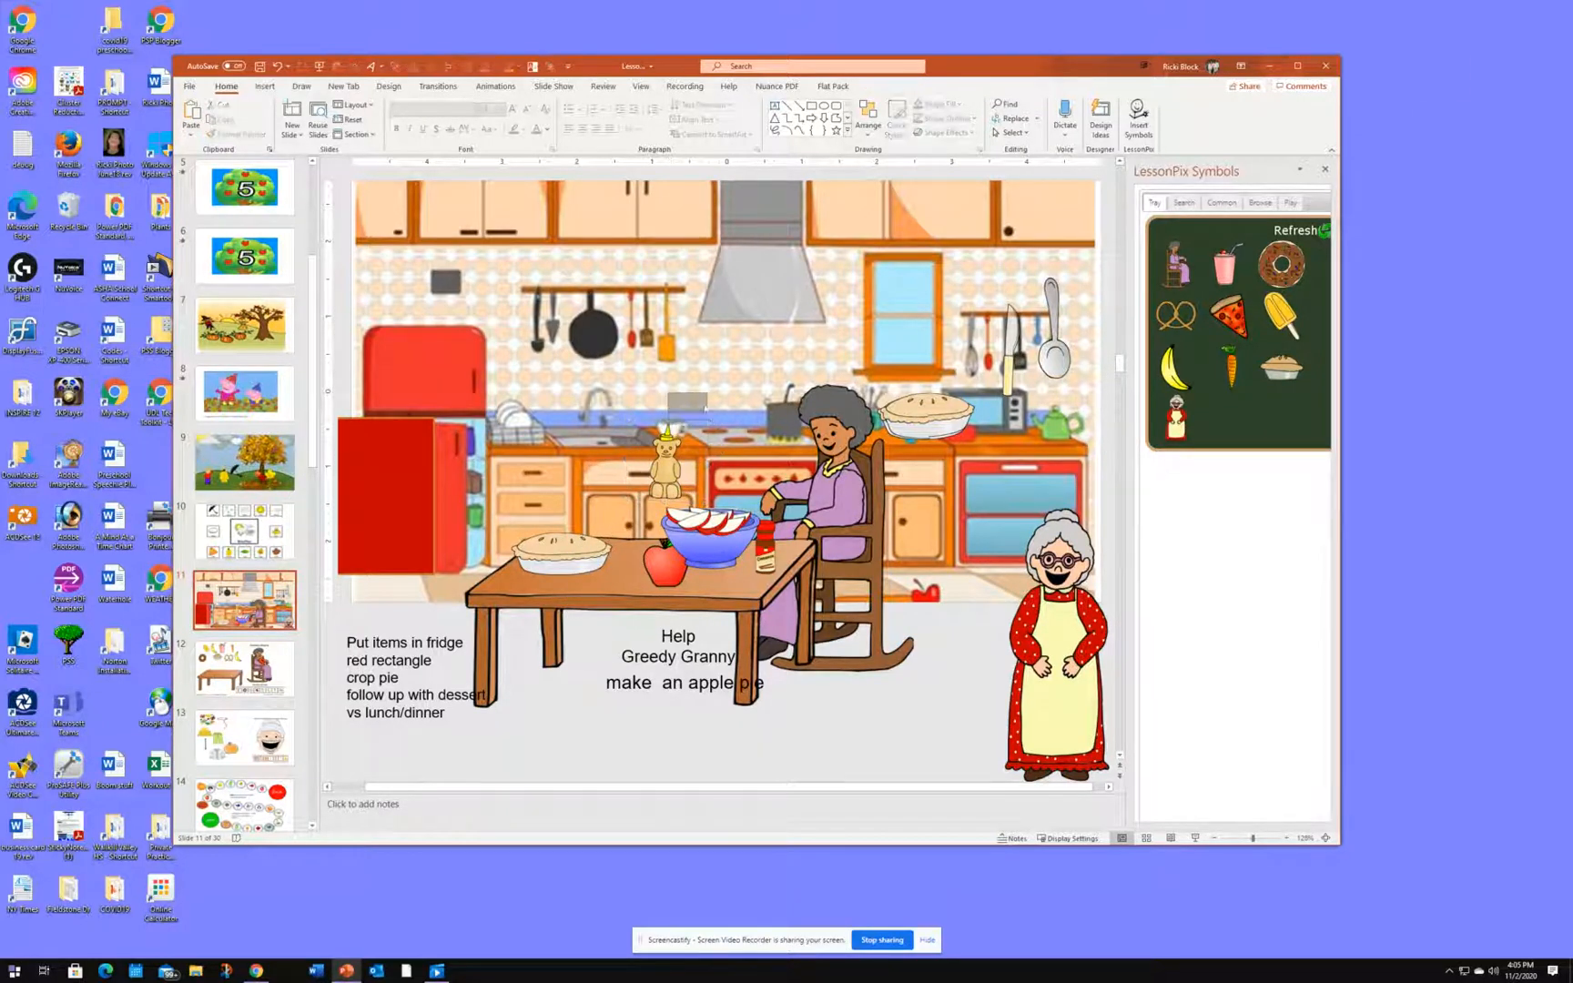
left_click(667, 435)
left_click_drag(670, 400, 620, 400)
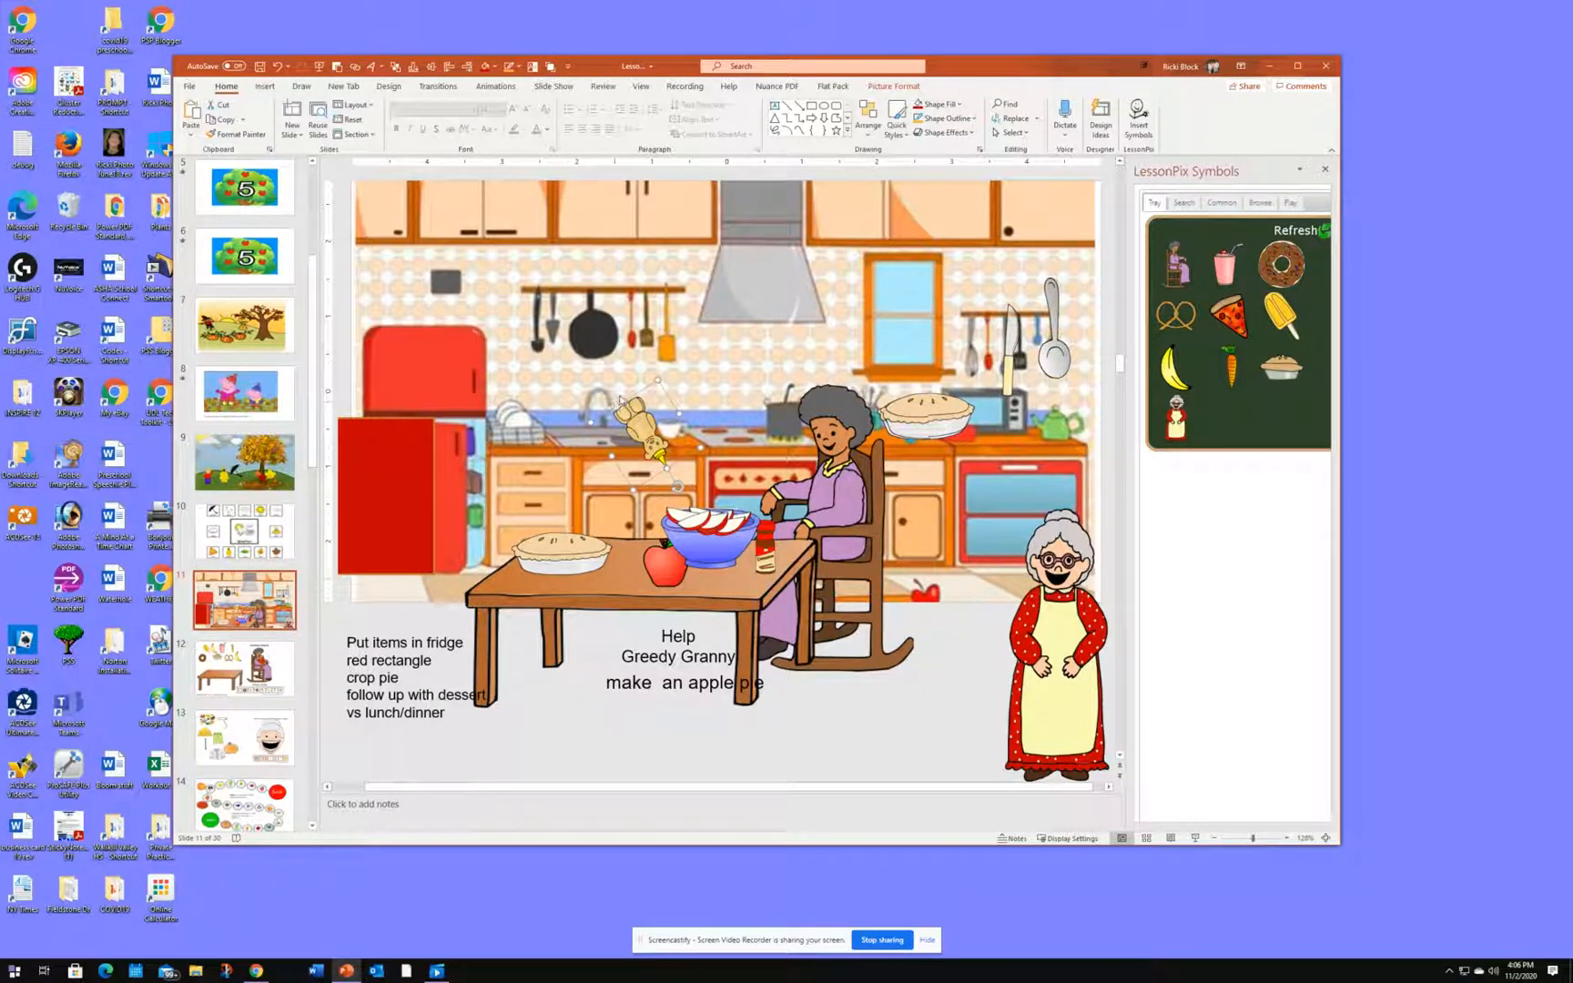
left_click_drag(677, 488, 629, 519)
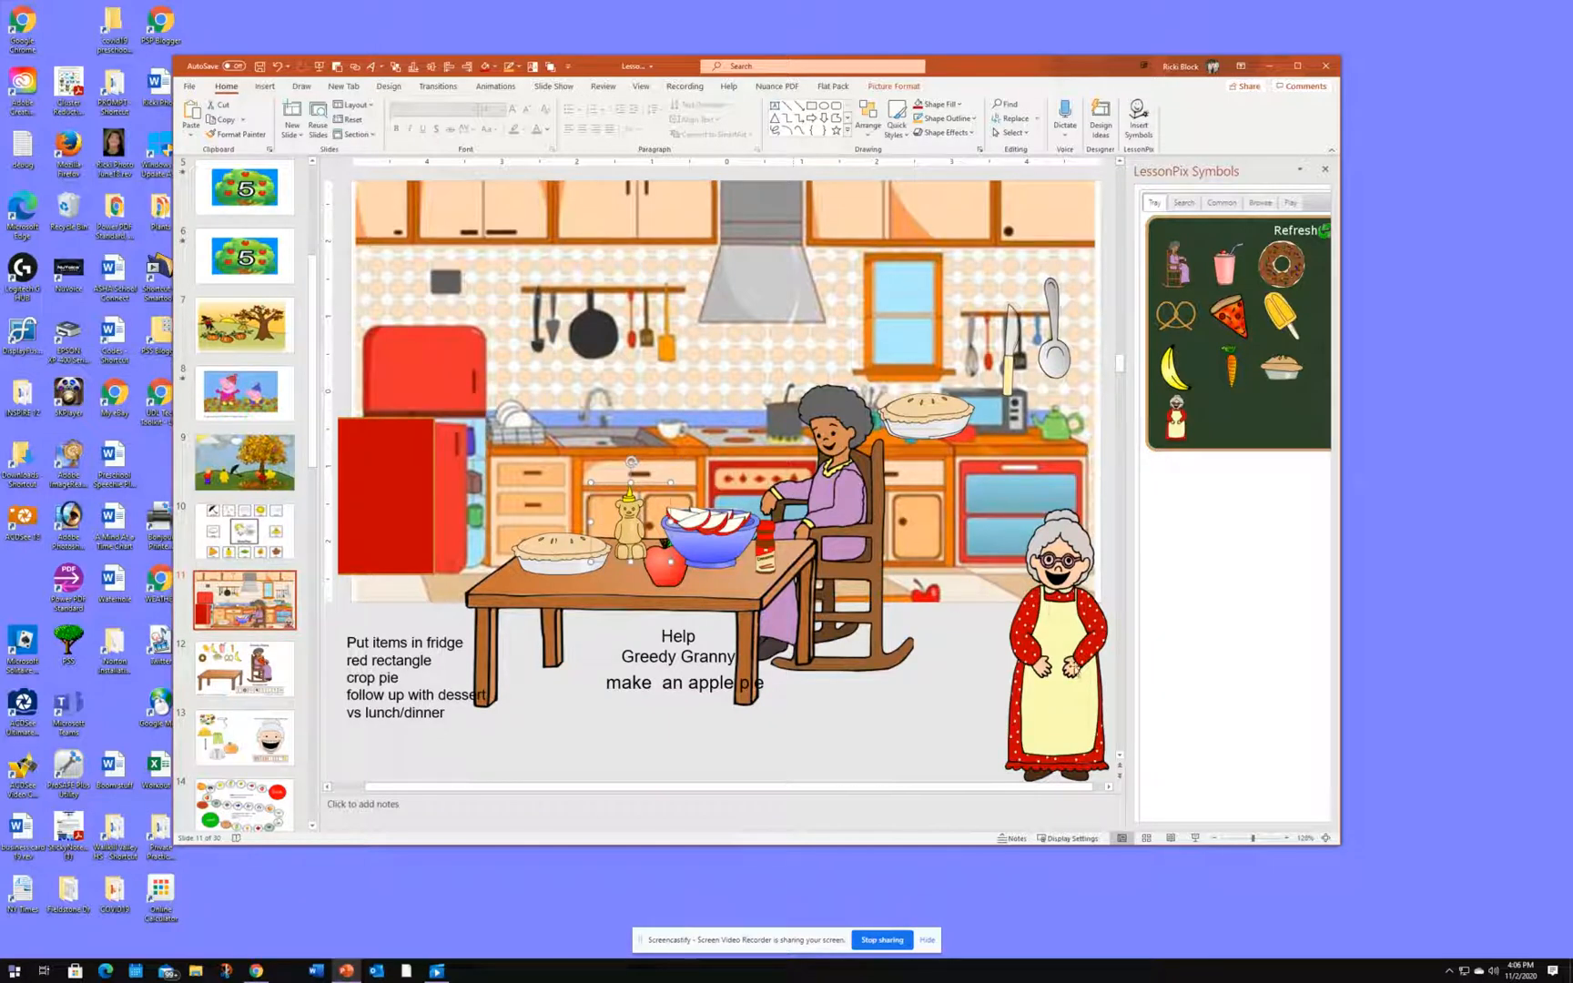
Move the standing granny beside the rocking chair and slide the red rectangle back over the open fridge.
left_click_drag(1056, 637, 944, 608)
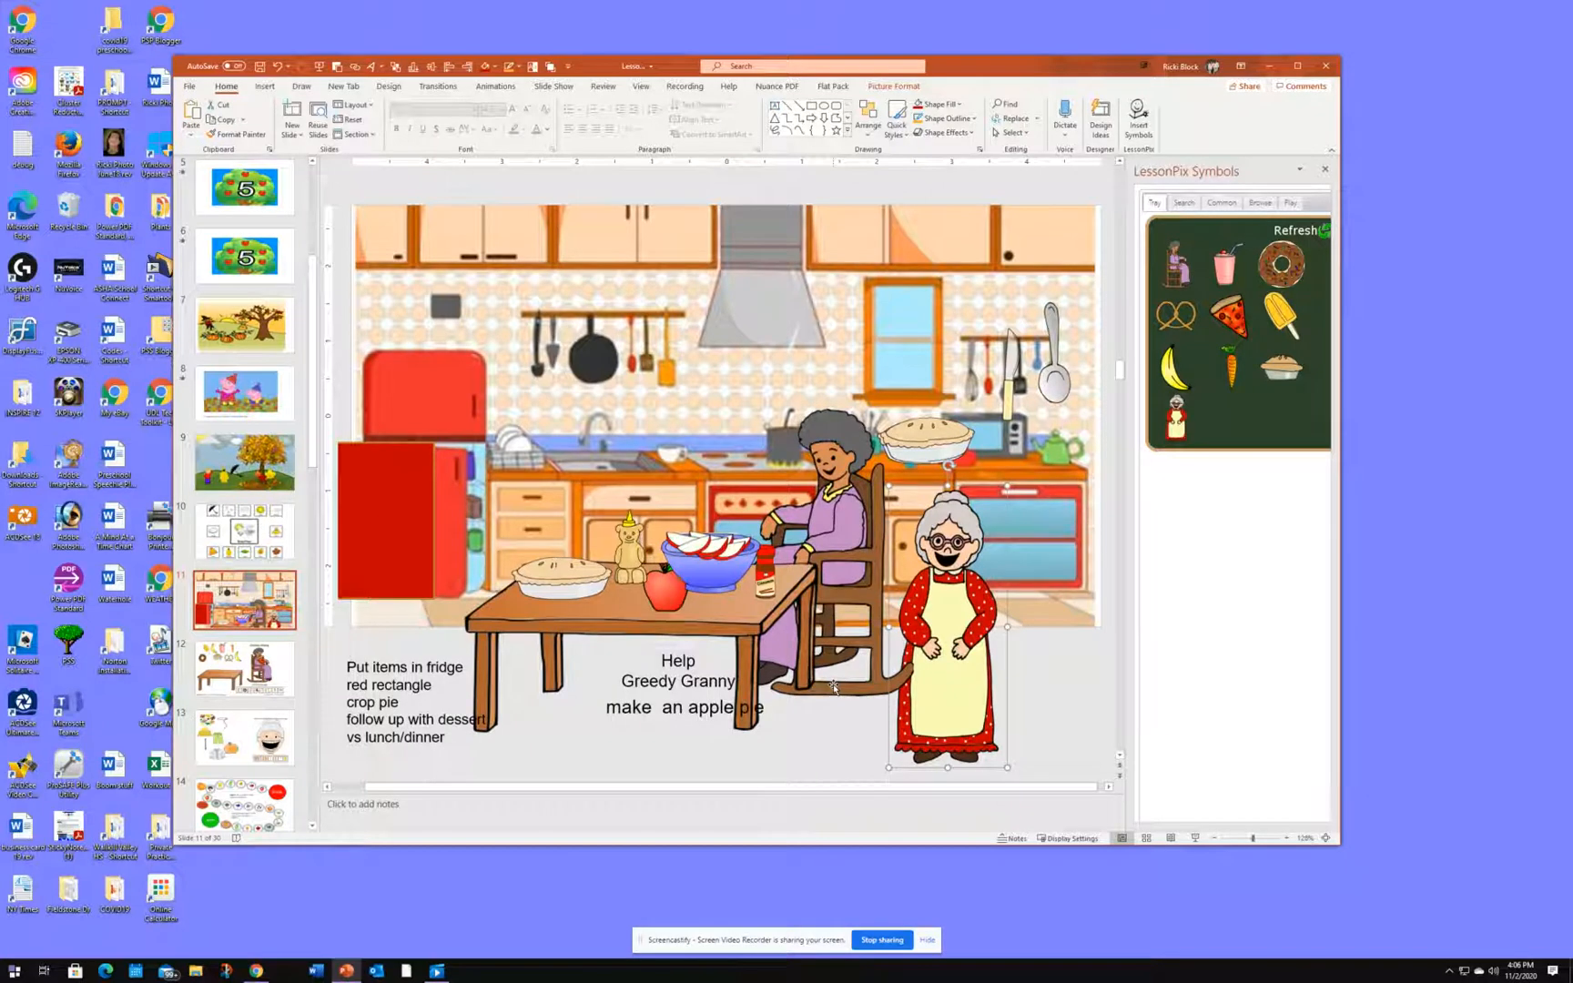
left_click_drag(916, 692, 953, 691)
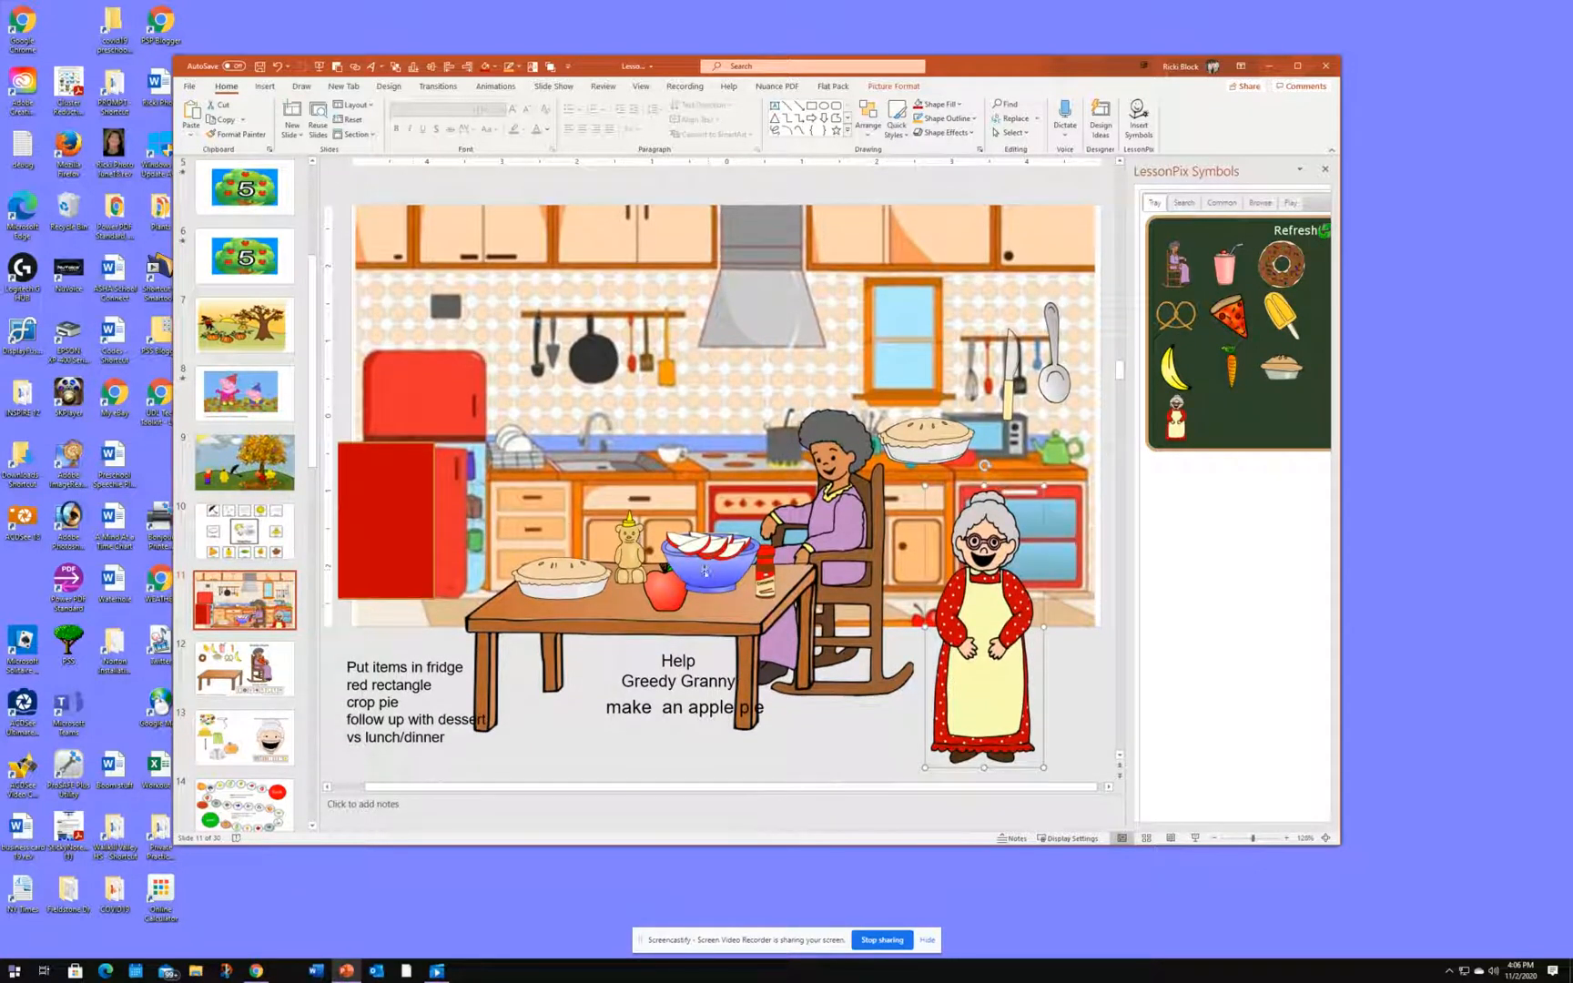
left_click_drag(359, 507, 392, 507)
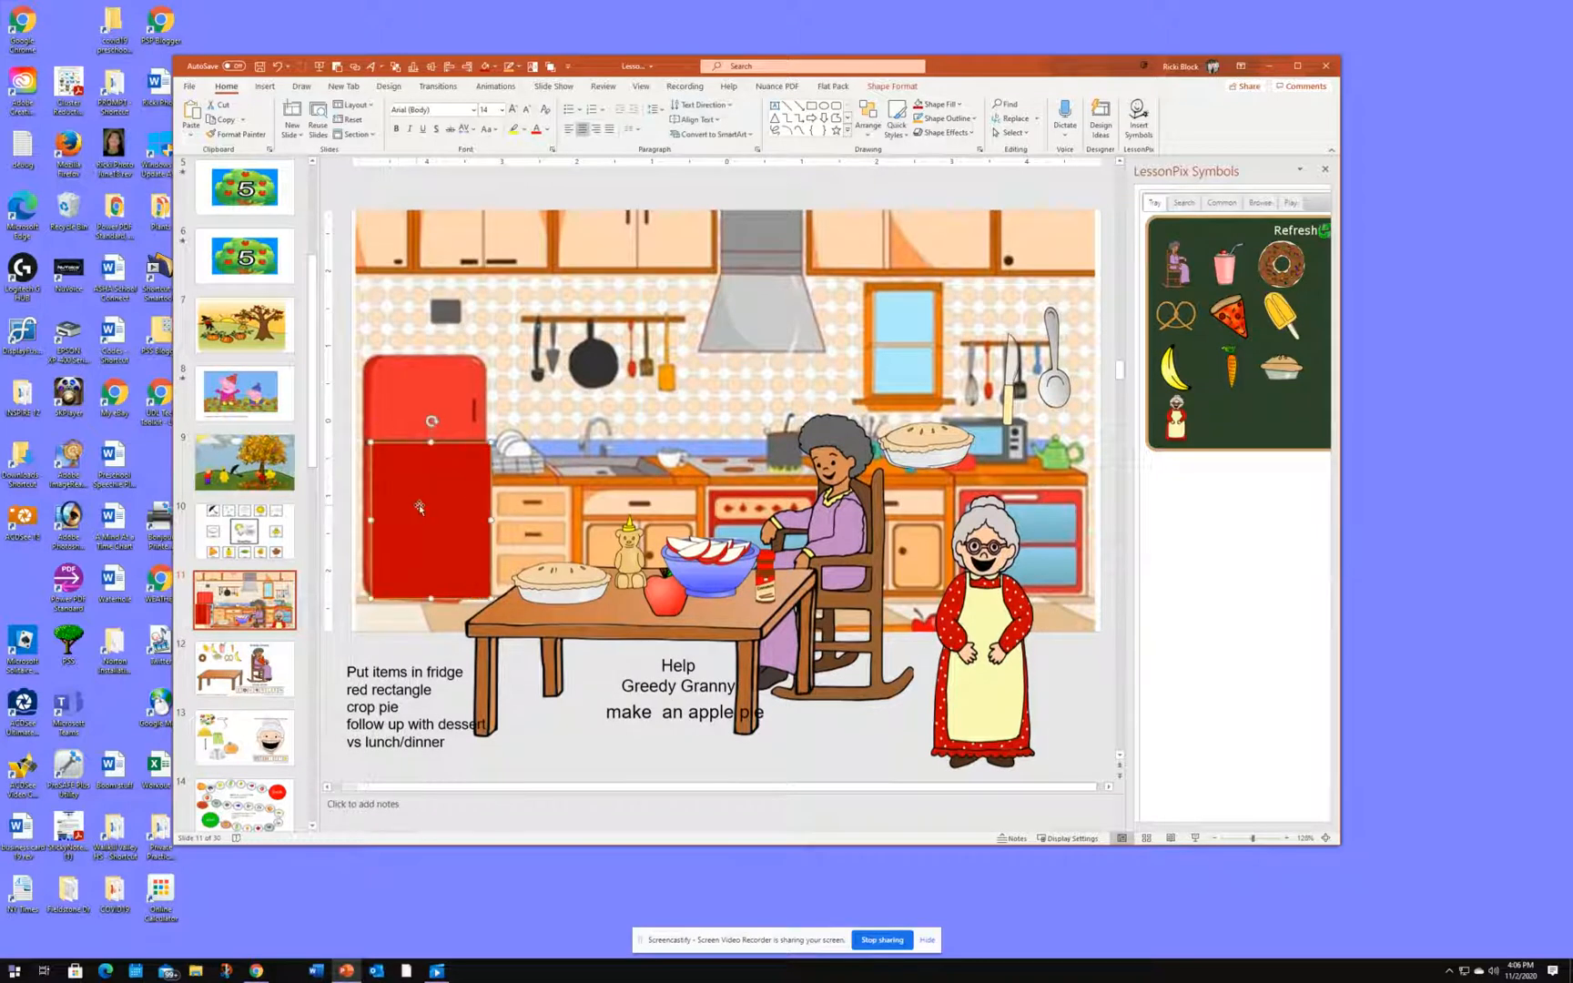
Move the pie from the counter in front of the oven and place the standing granny between it and the rocking chair.
left_click_drag(926, 458, 1040, 535)
left_click_drag(992, 639, 937, 659)
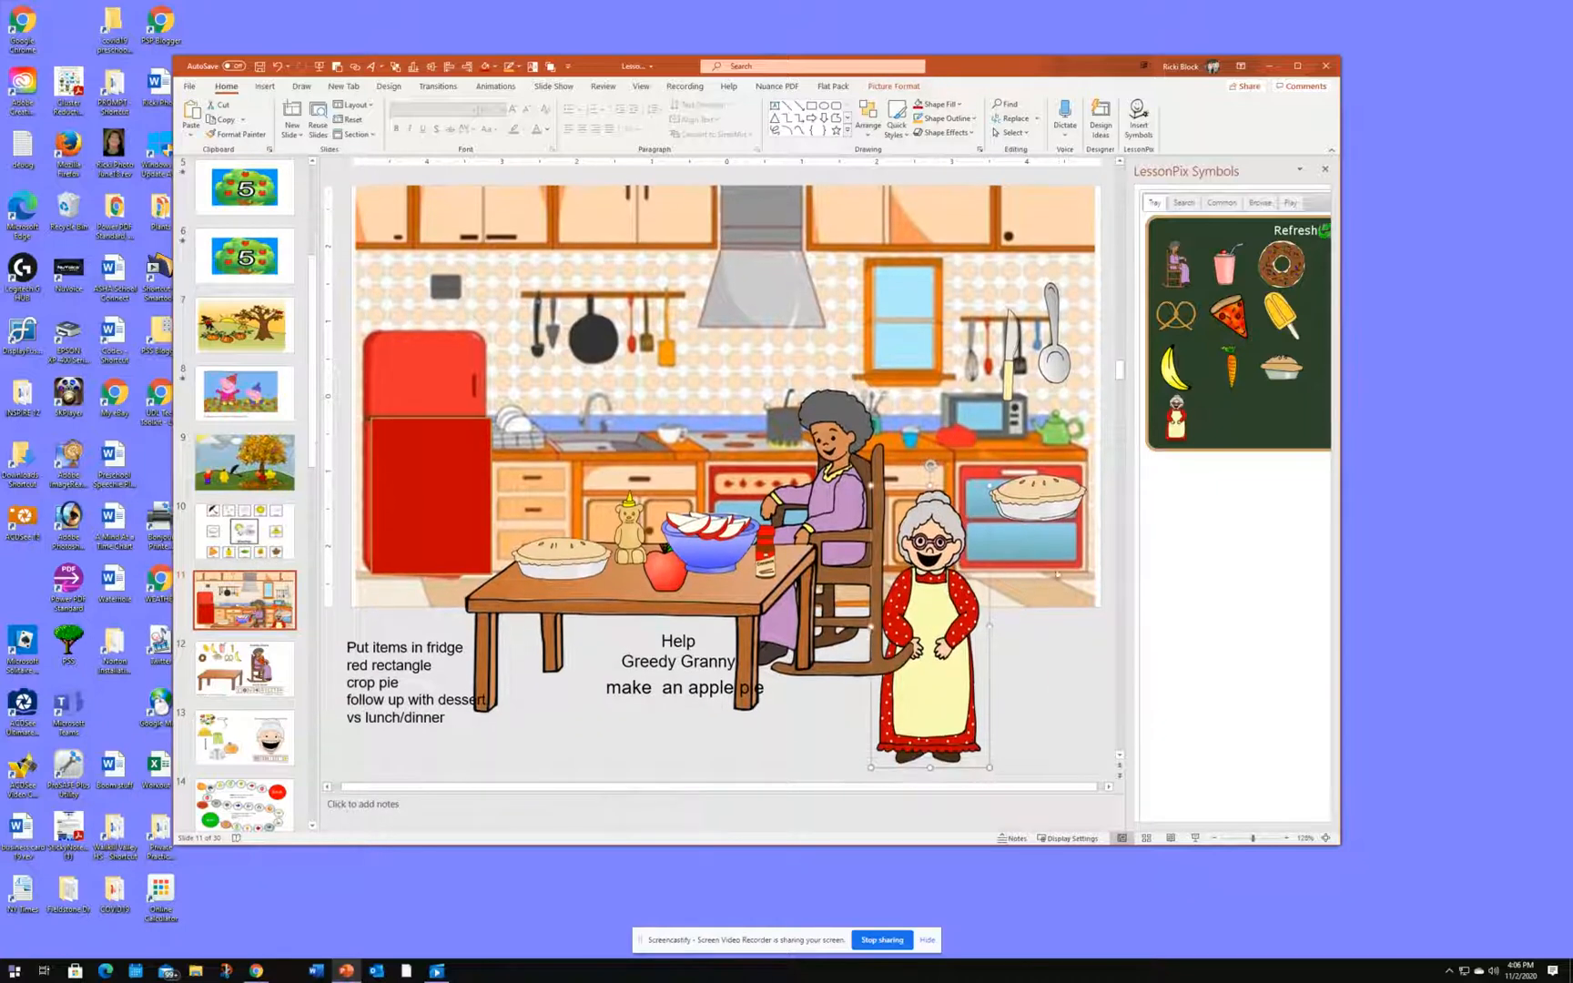
left_click_drag(1060, 512, 1048, 515)
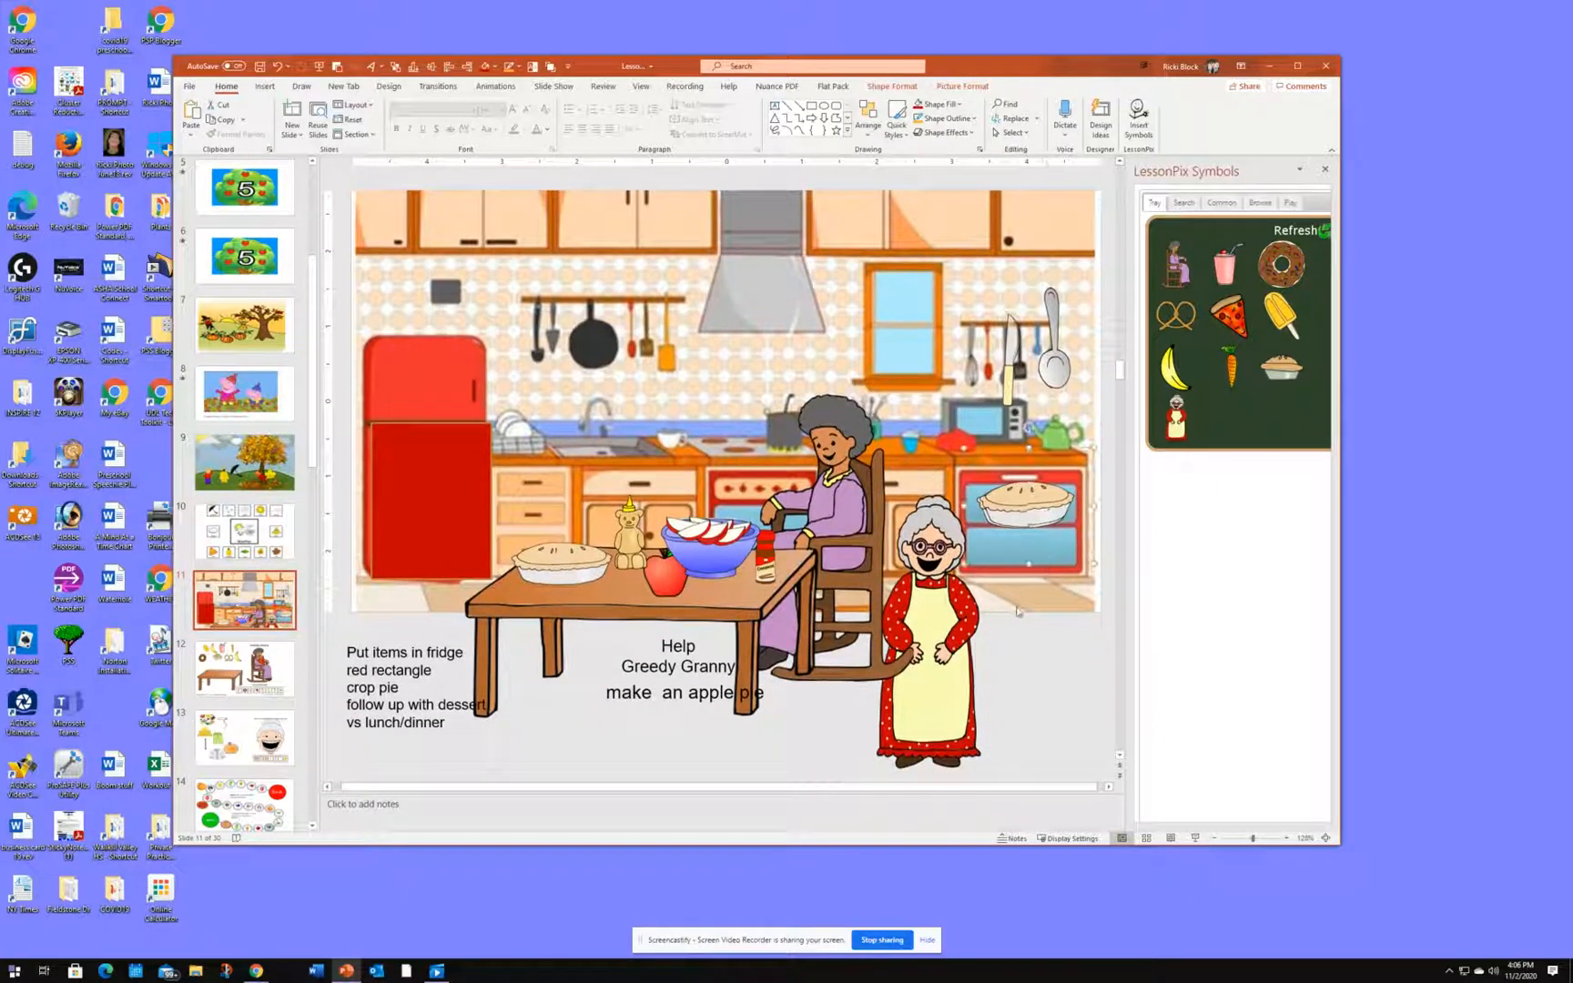
left_click_drag(938, 696, 942, 677)
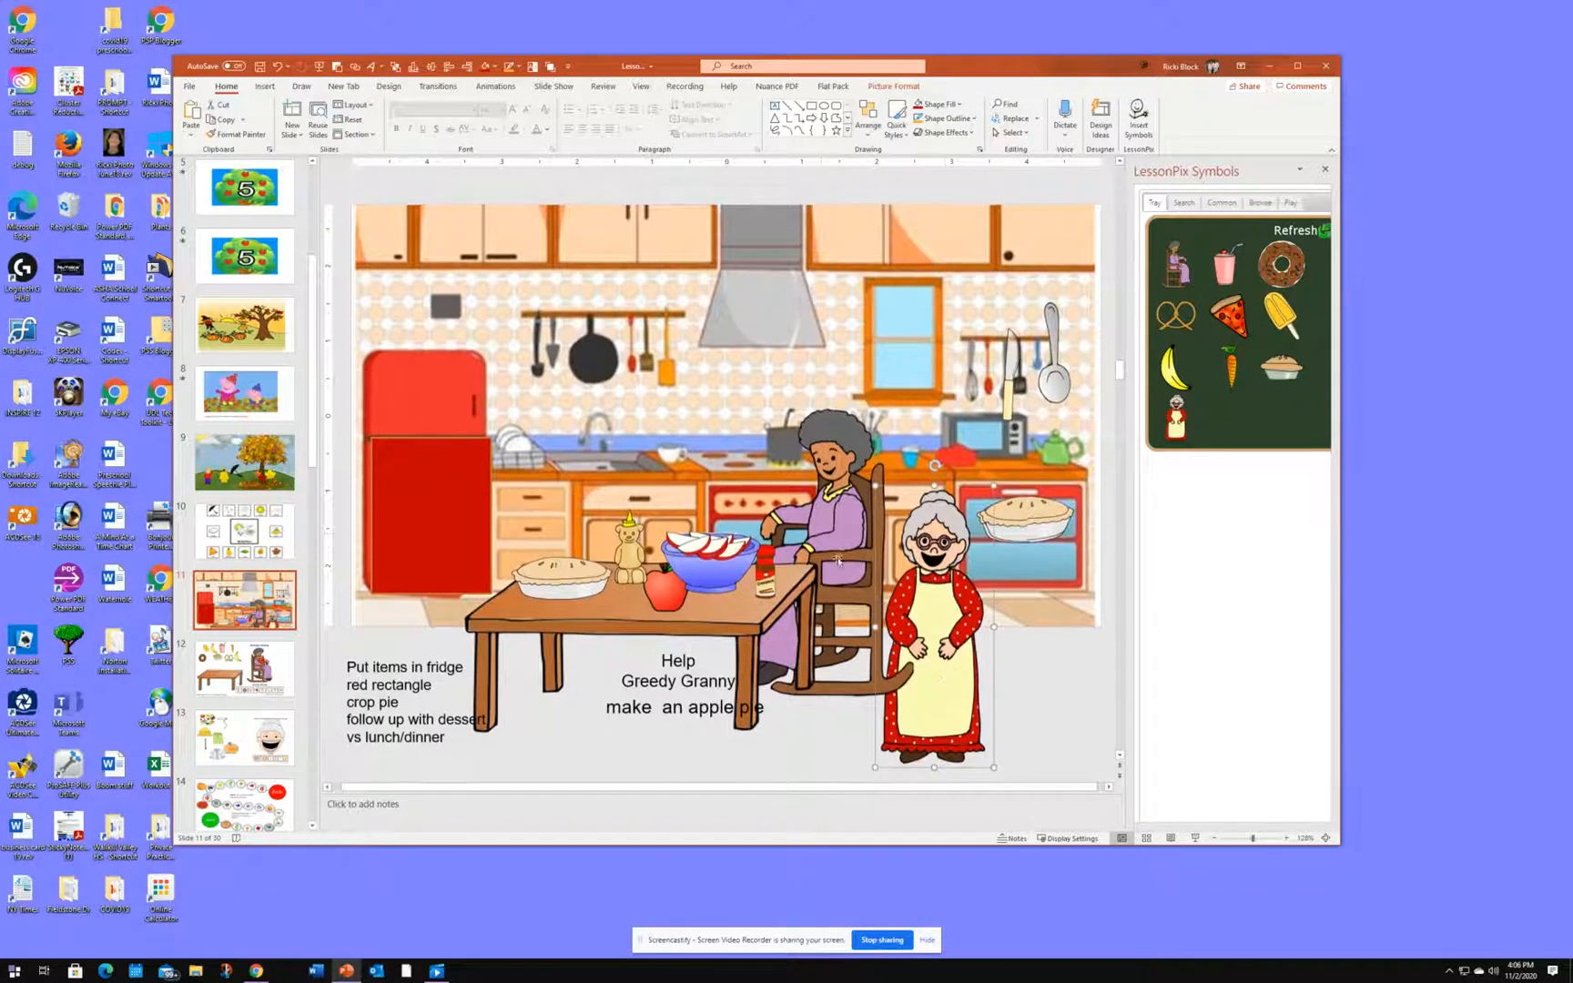
Move the pie from the oven up onto the utensil rack above the sink.
left_click_drag(1027, 518, 574, 298)
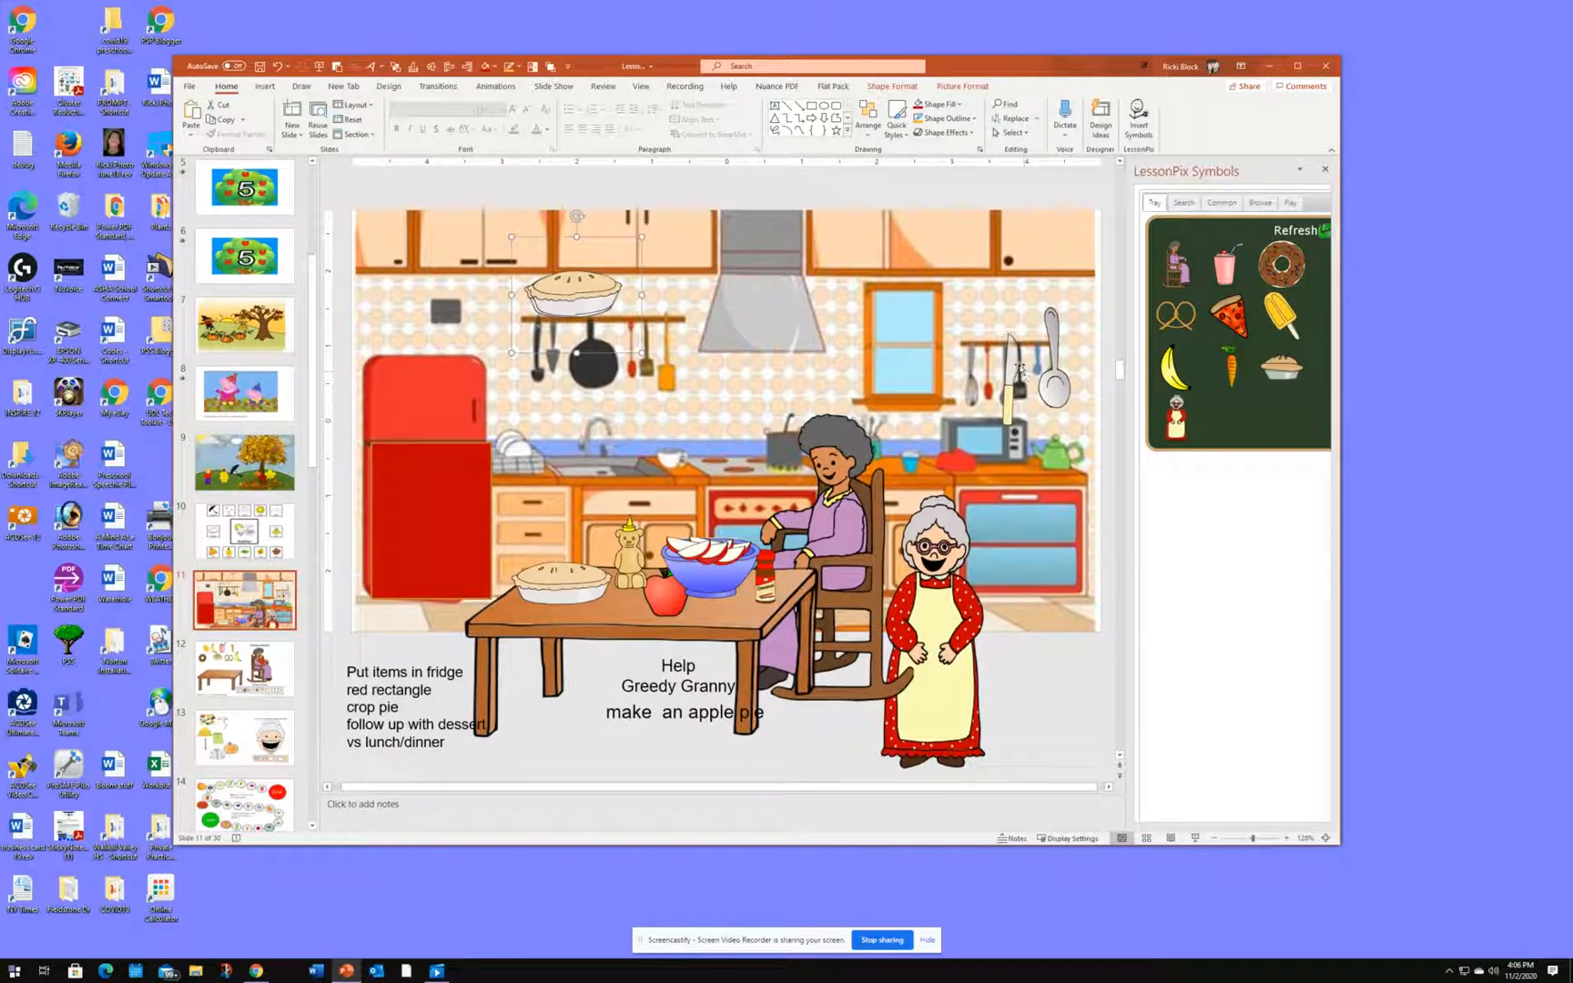
Try moving the knife from the wall rack to the bowl of apples, and undo the move.
left_click_drag(1012, 371, 725, 539)
key("ctrl+z")
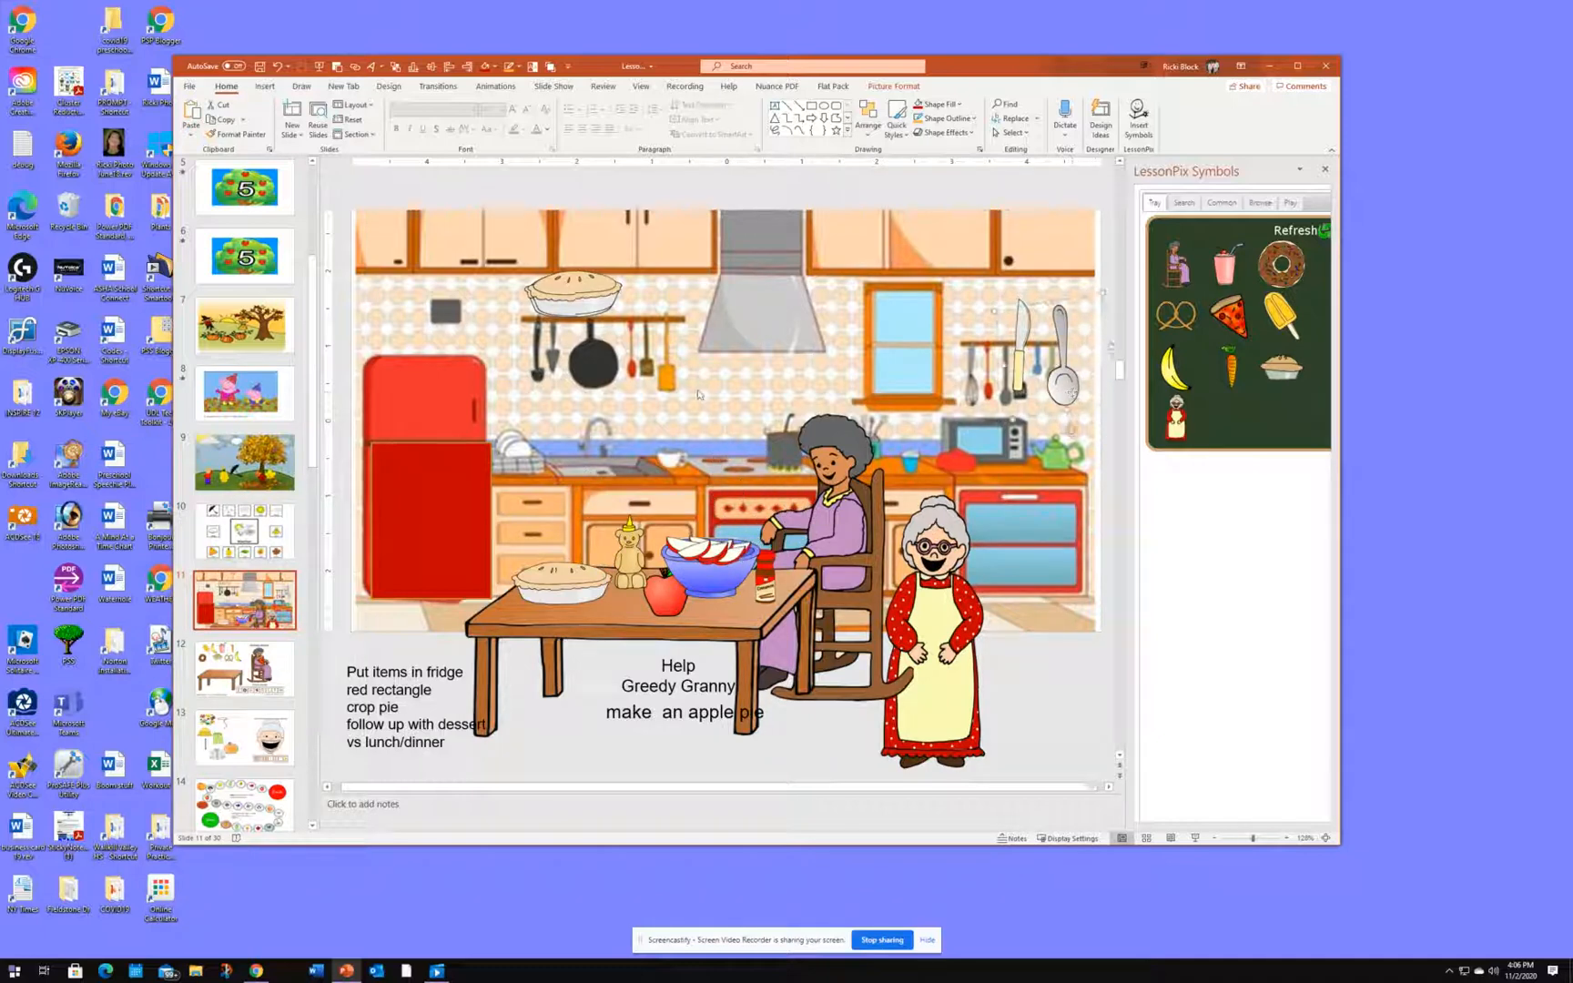
Duplicate the pie twice and spread the three pies across the upper cabinet, the utensil rack and the range hood.
left_click(572, 280)
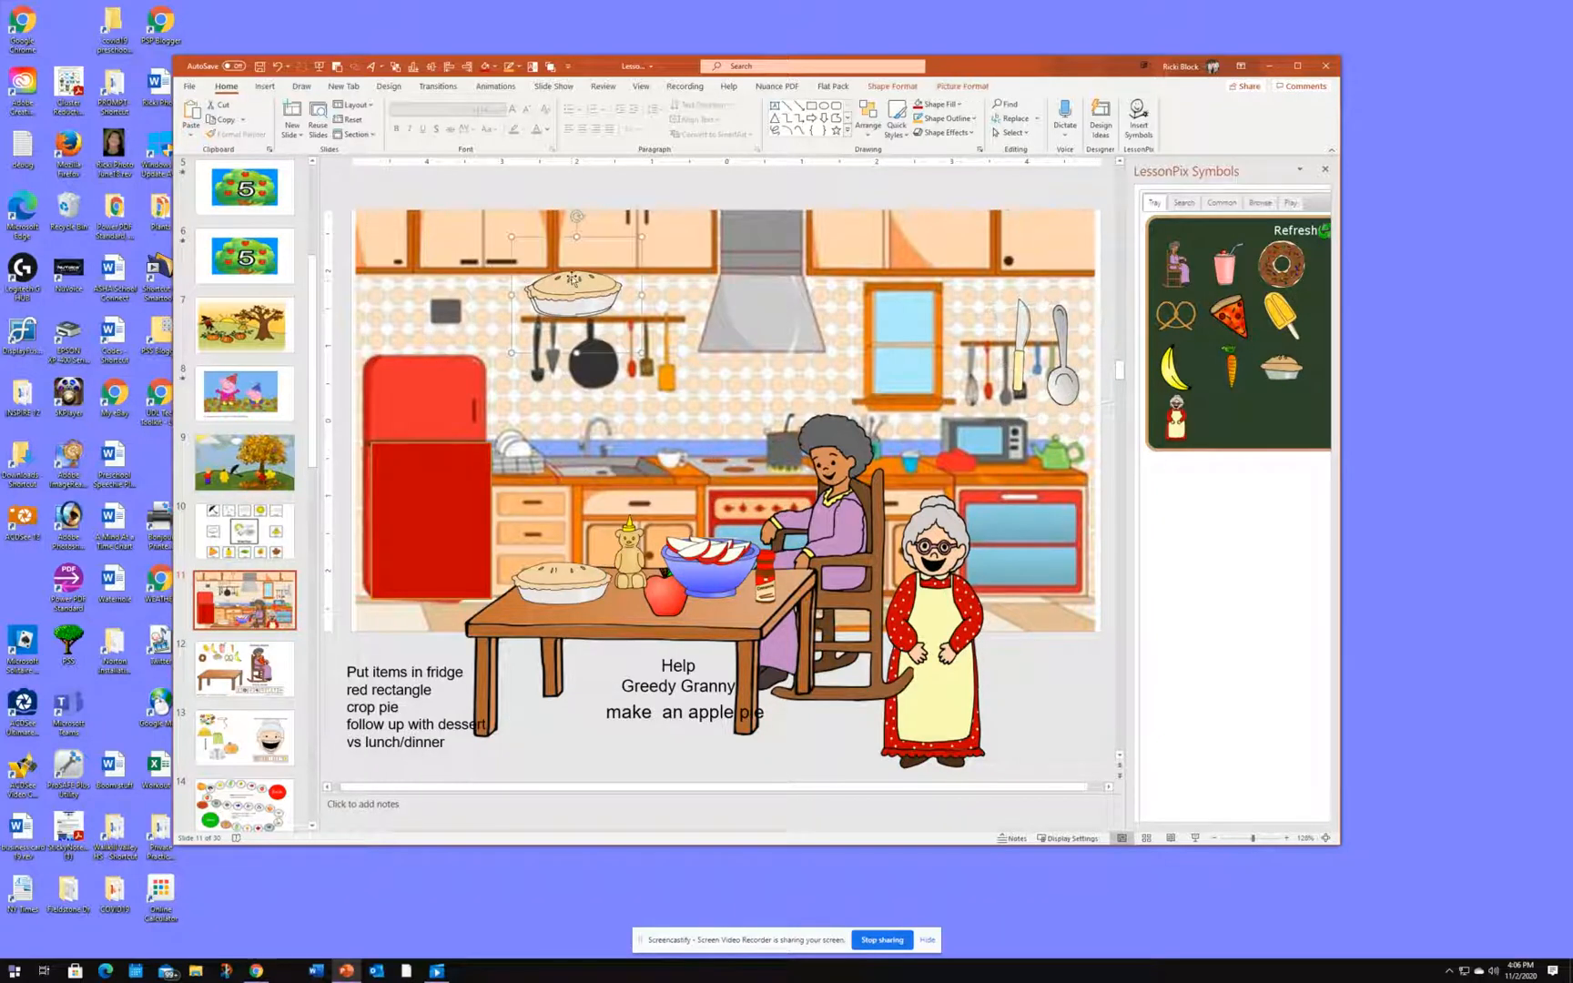
key("ctrl+d")
key("ctrl+d")
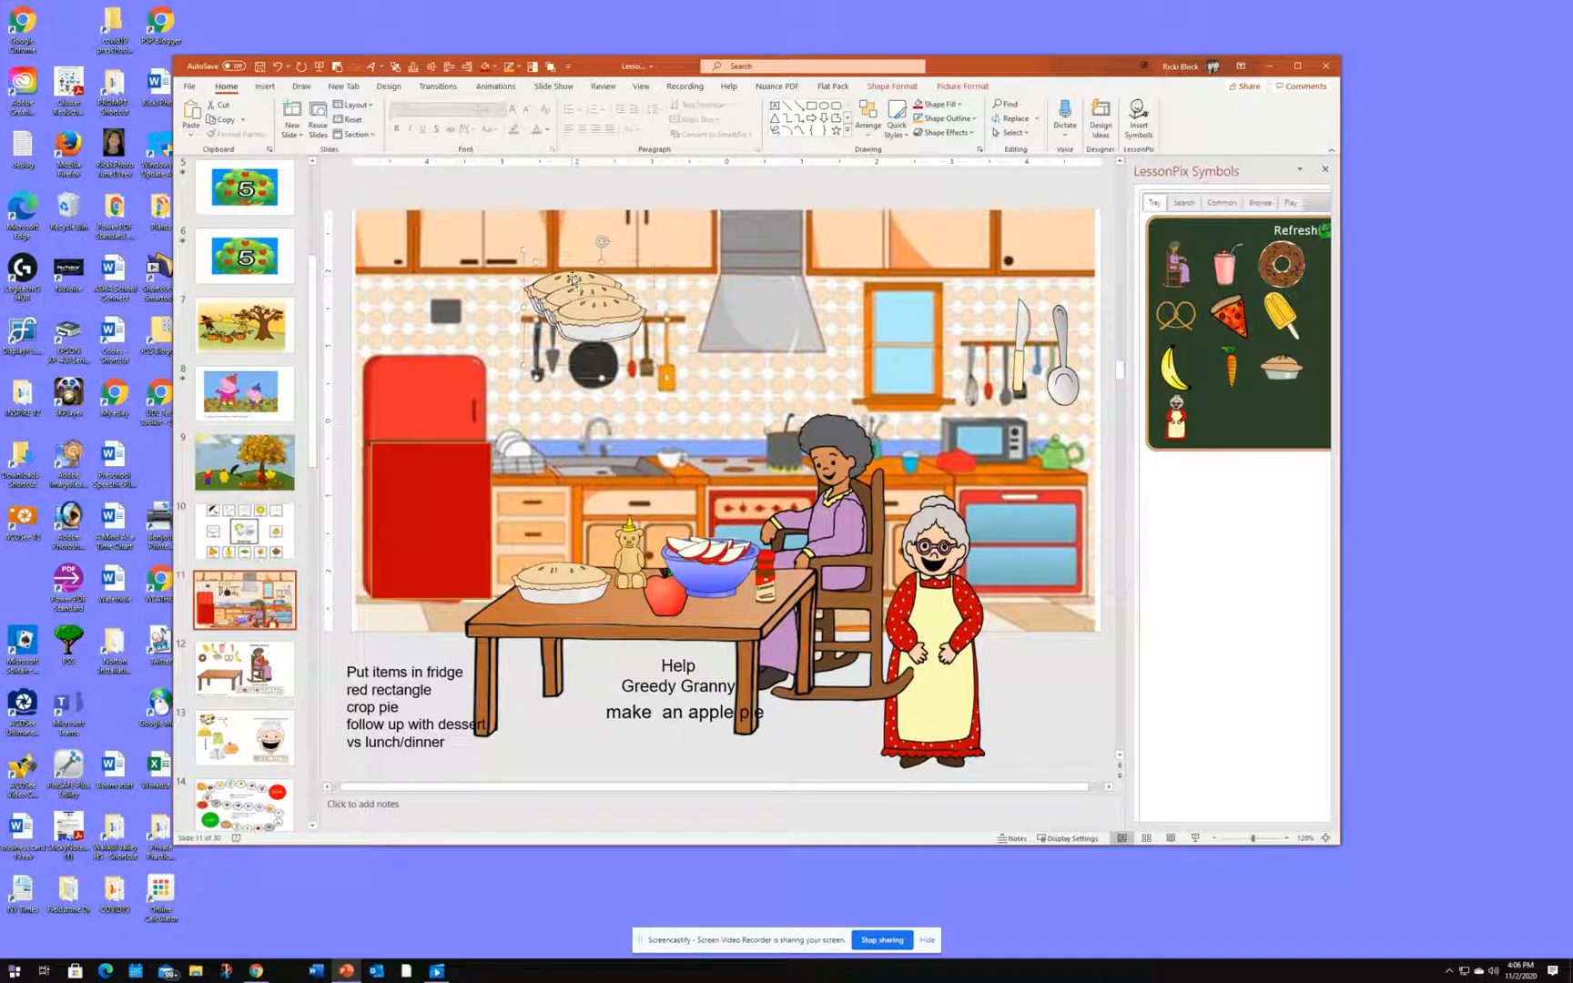
left_click_drag(625, 326, 783, 278)
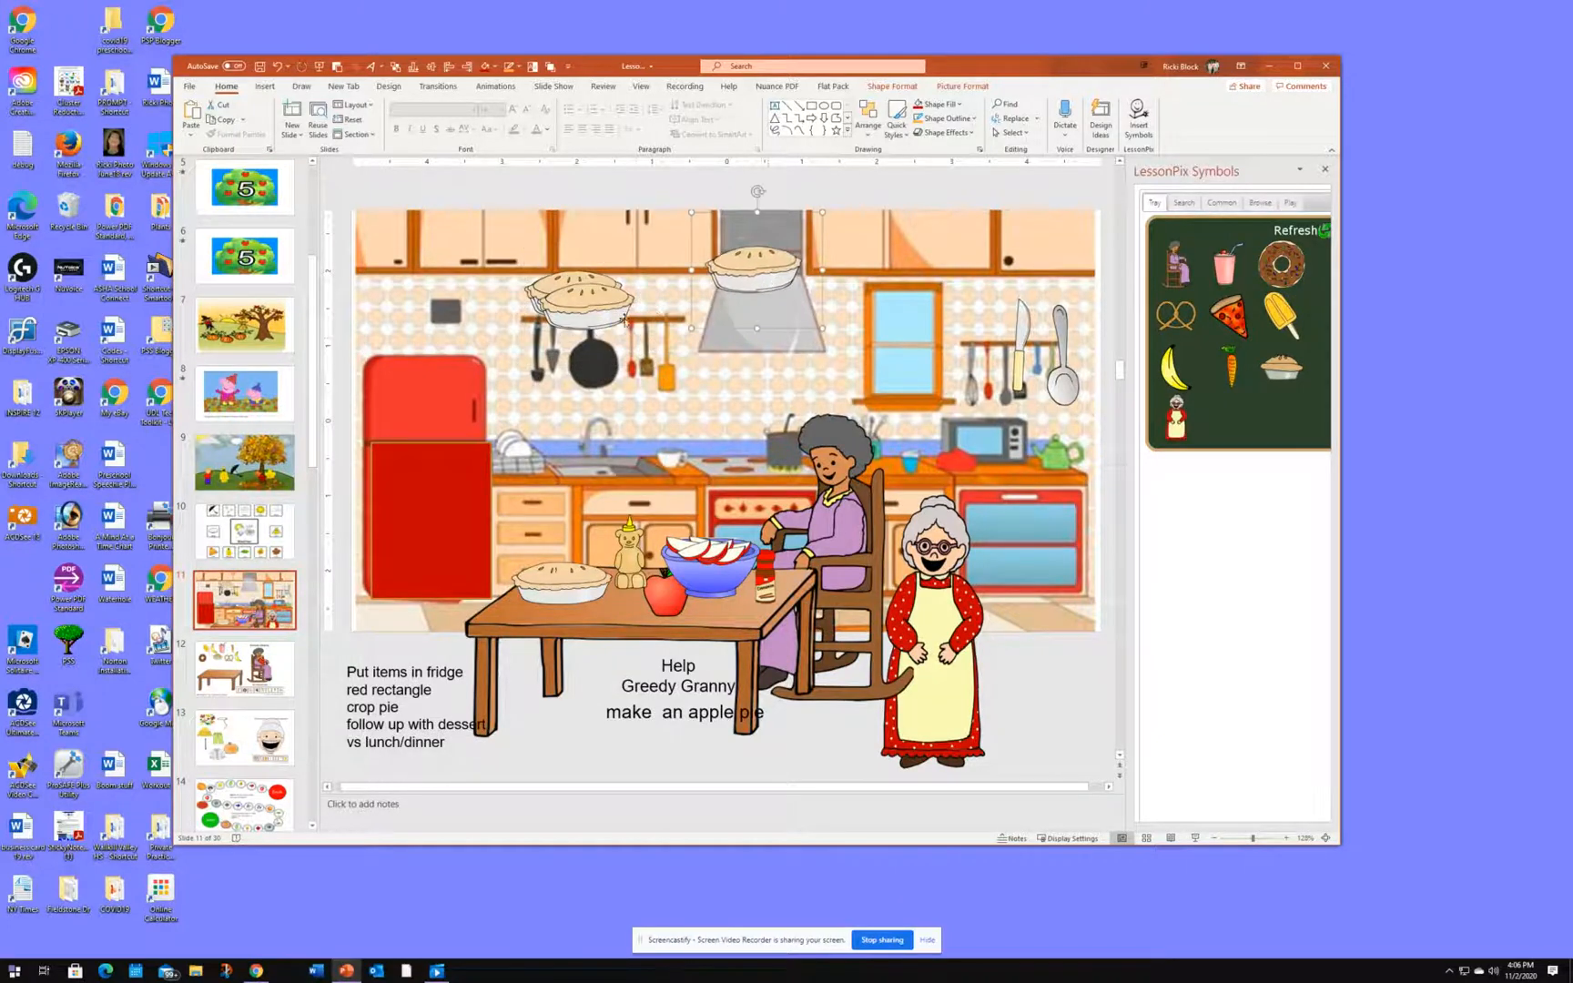
left_click_drag(599, 315, 717, 403)
left_click_drag(596, 280, 563, 251)
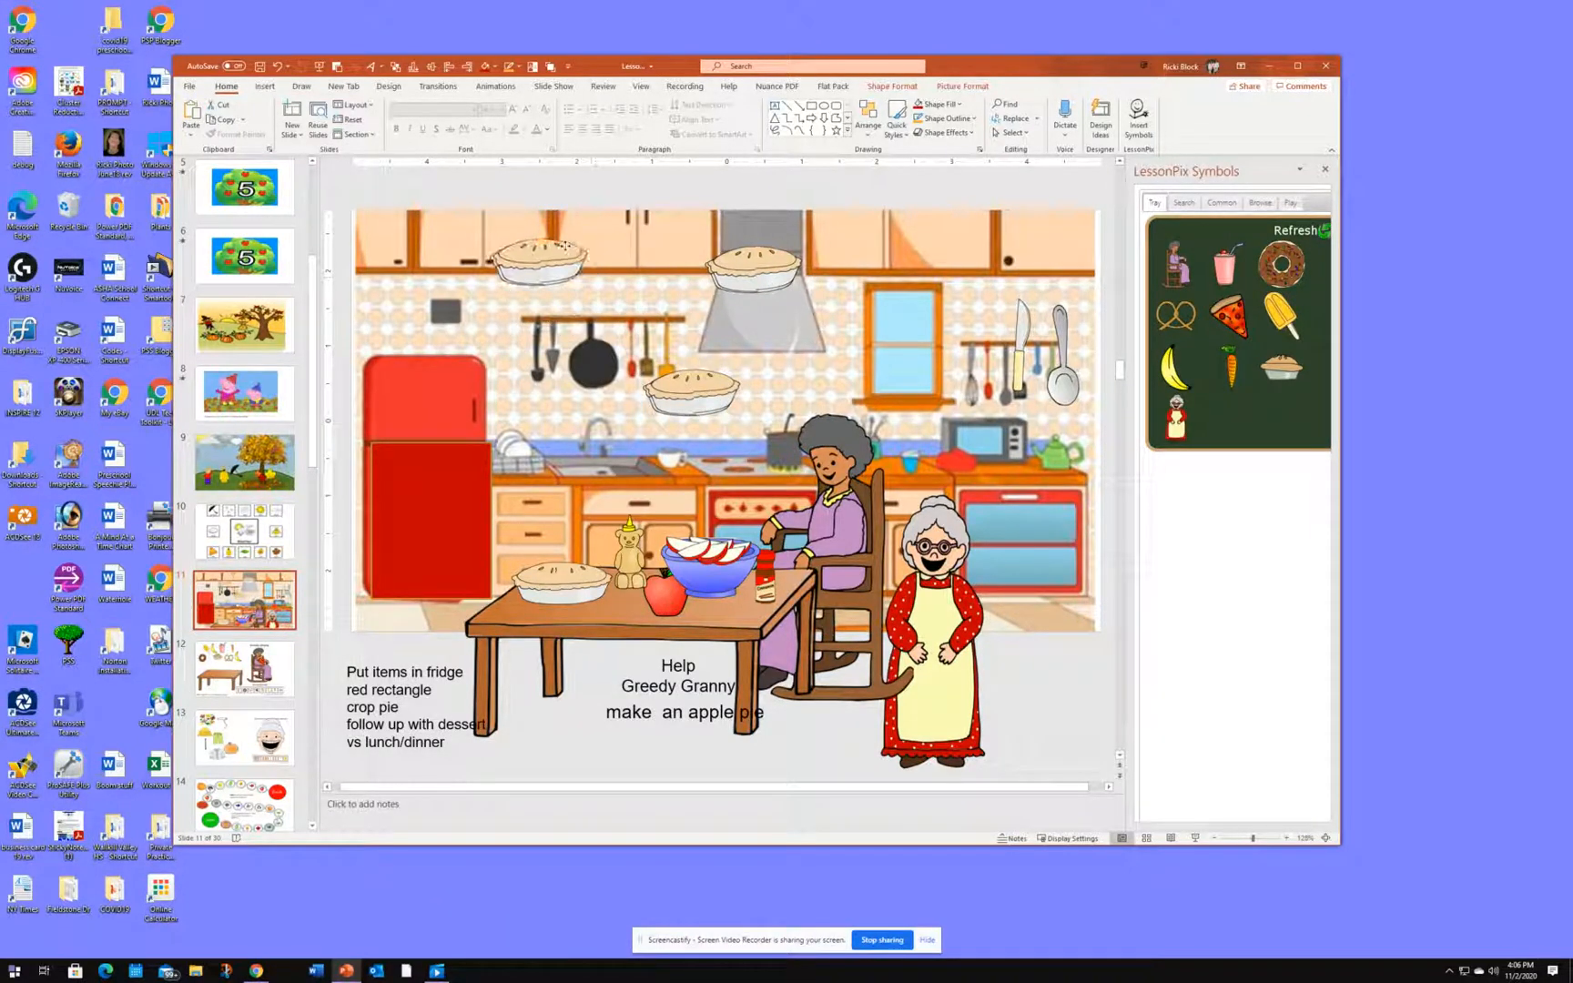
left_click_drag(703, 376, 648, 344)
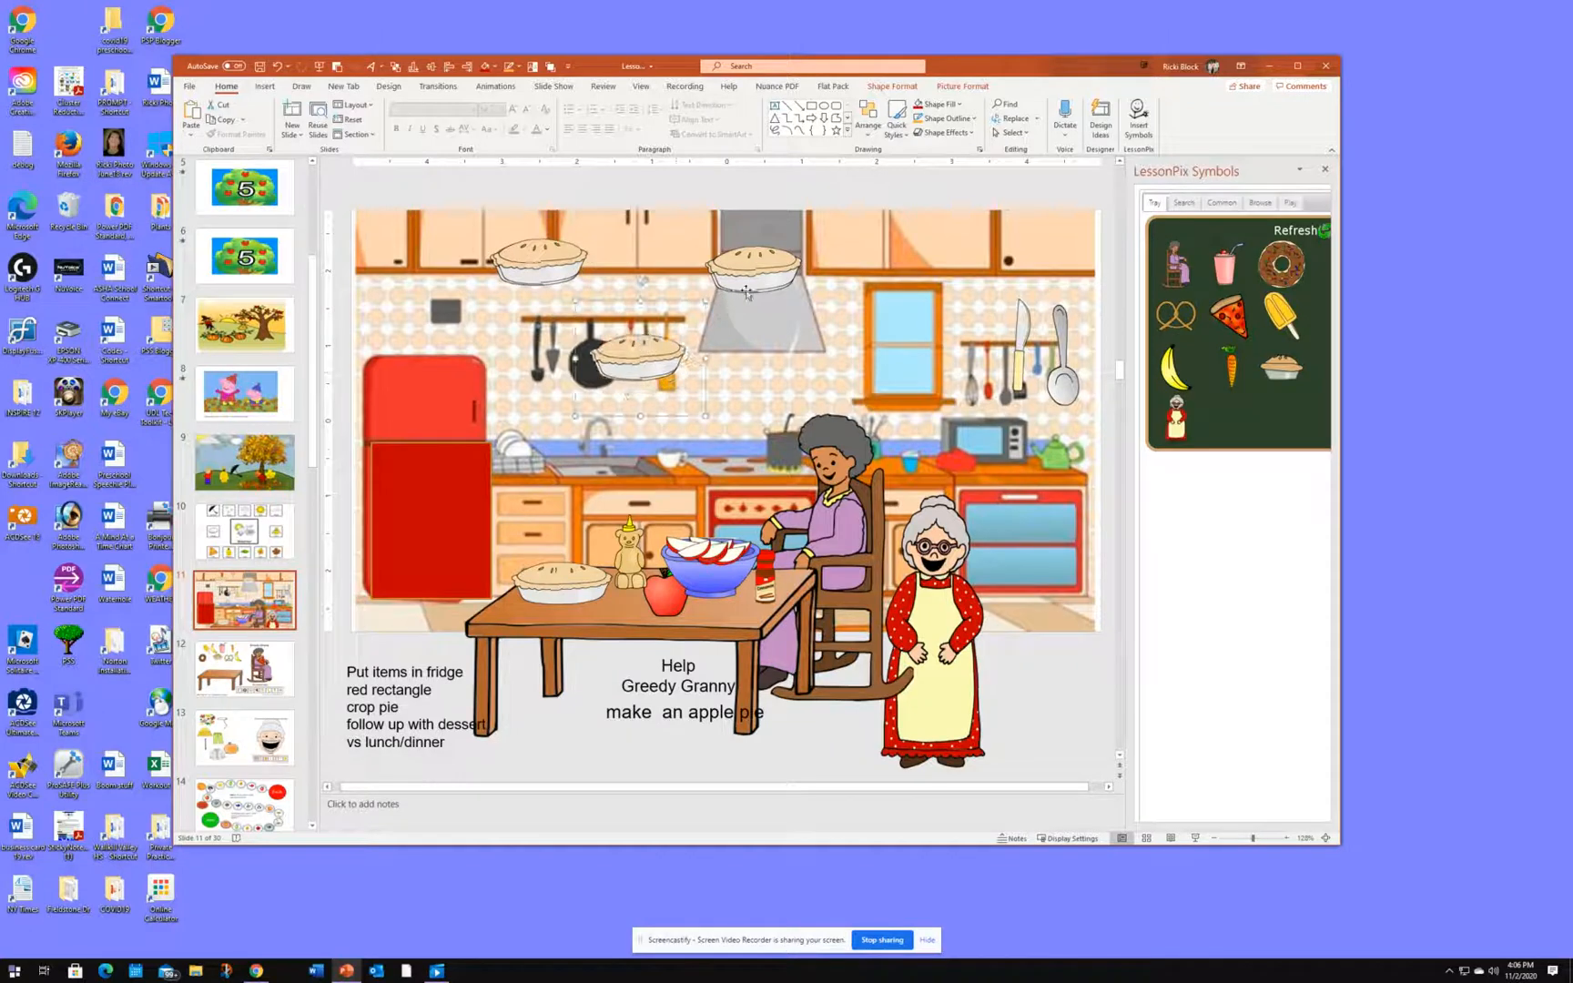
Try to crop the pie in front of the range hood.
left_click(753, 258)
right_click(754, 259)
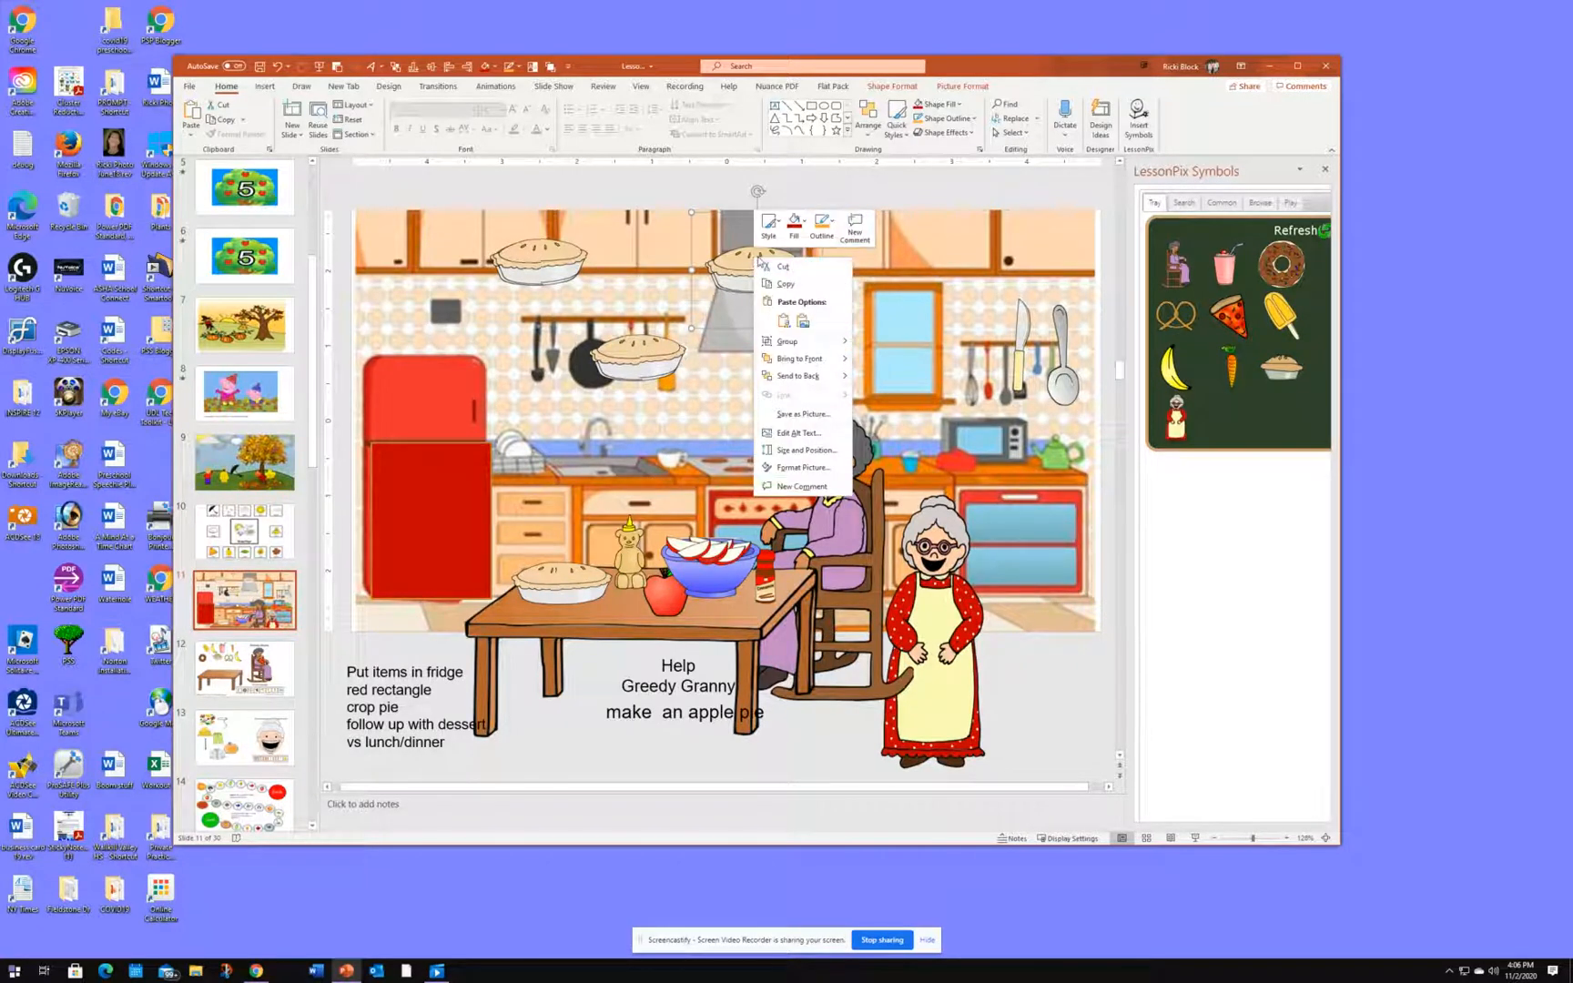
key("Escape")
right_click(734, 269)
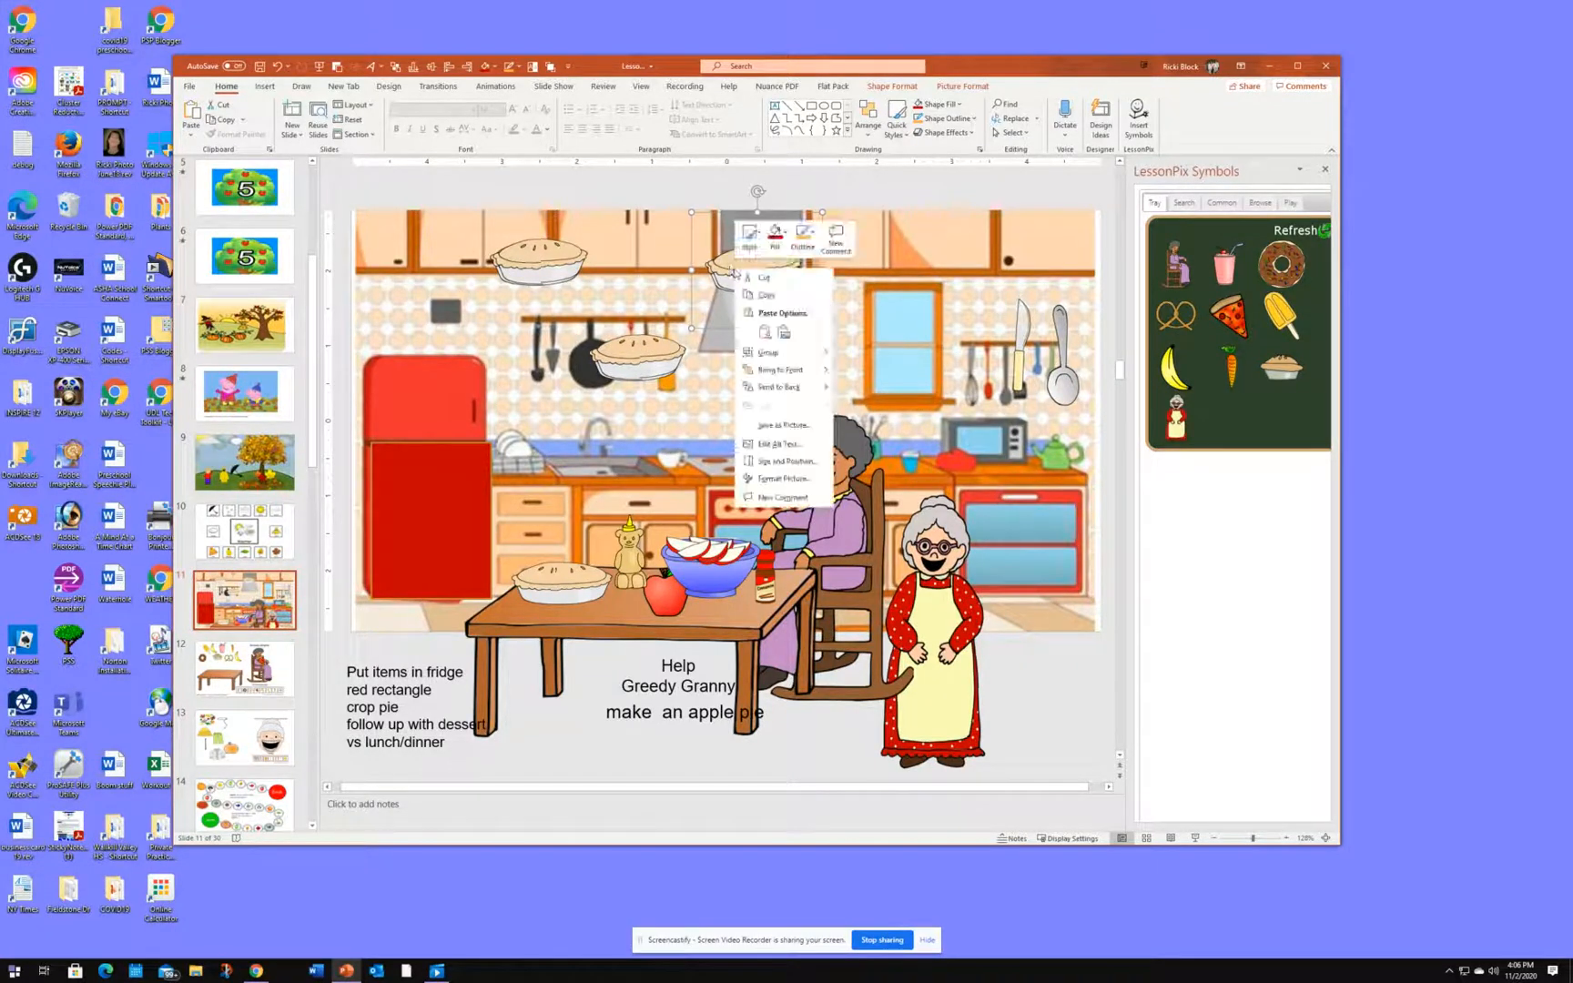
key("Escape")
left_click_drag(733, 269, 740, 307)
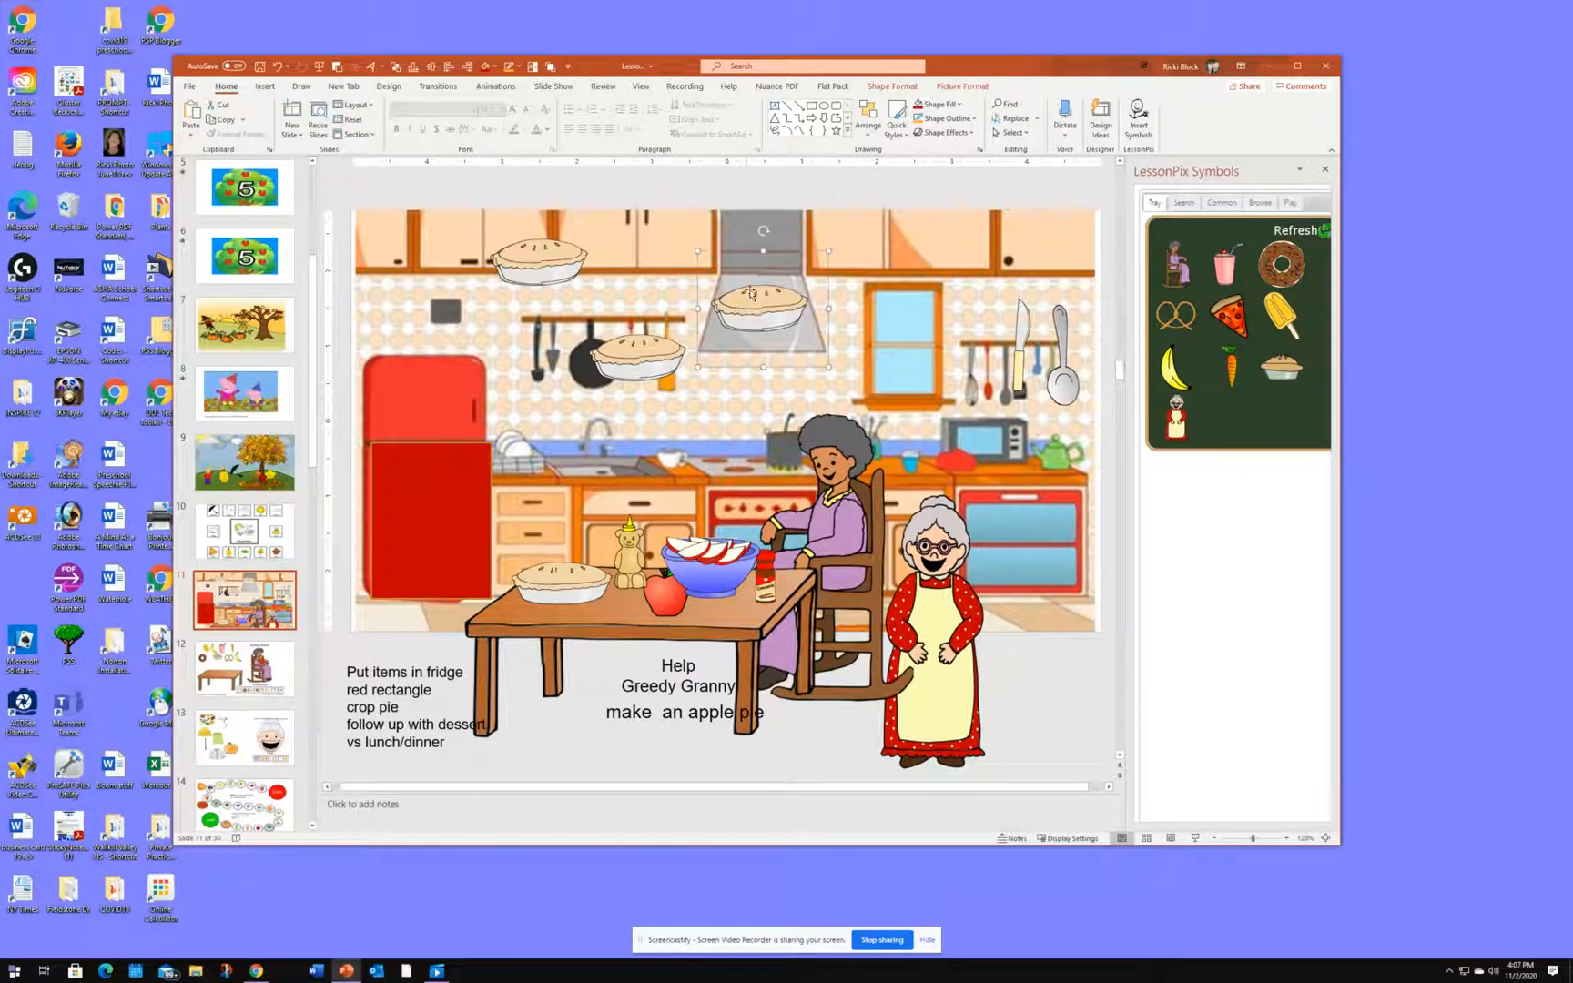
left_click(754, 259)
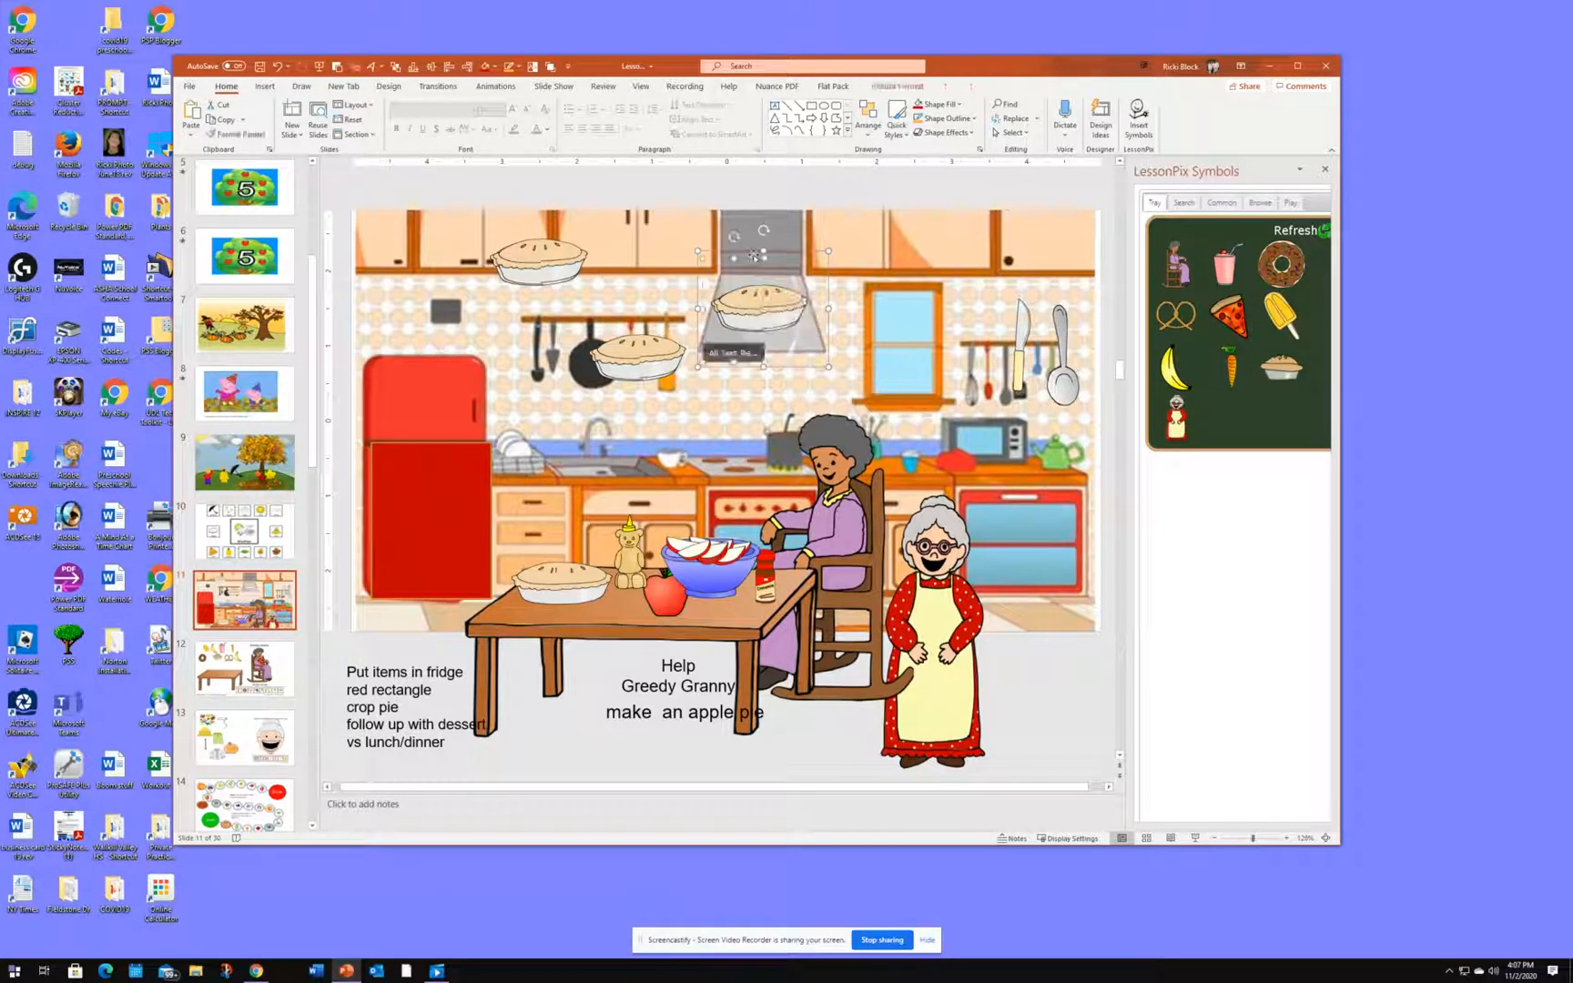
right_click(744, 250)
left_click(734, 253)
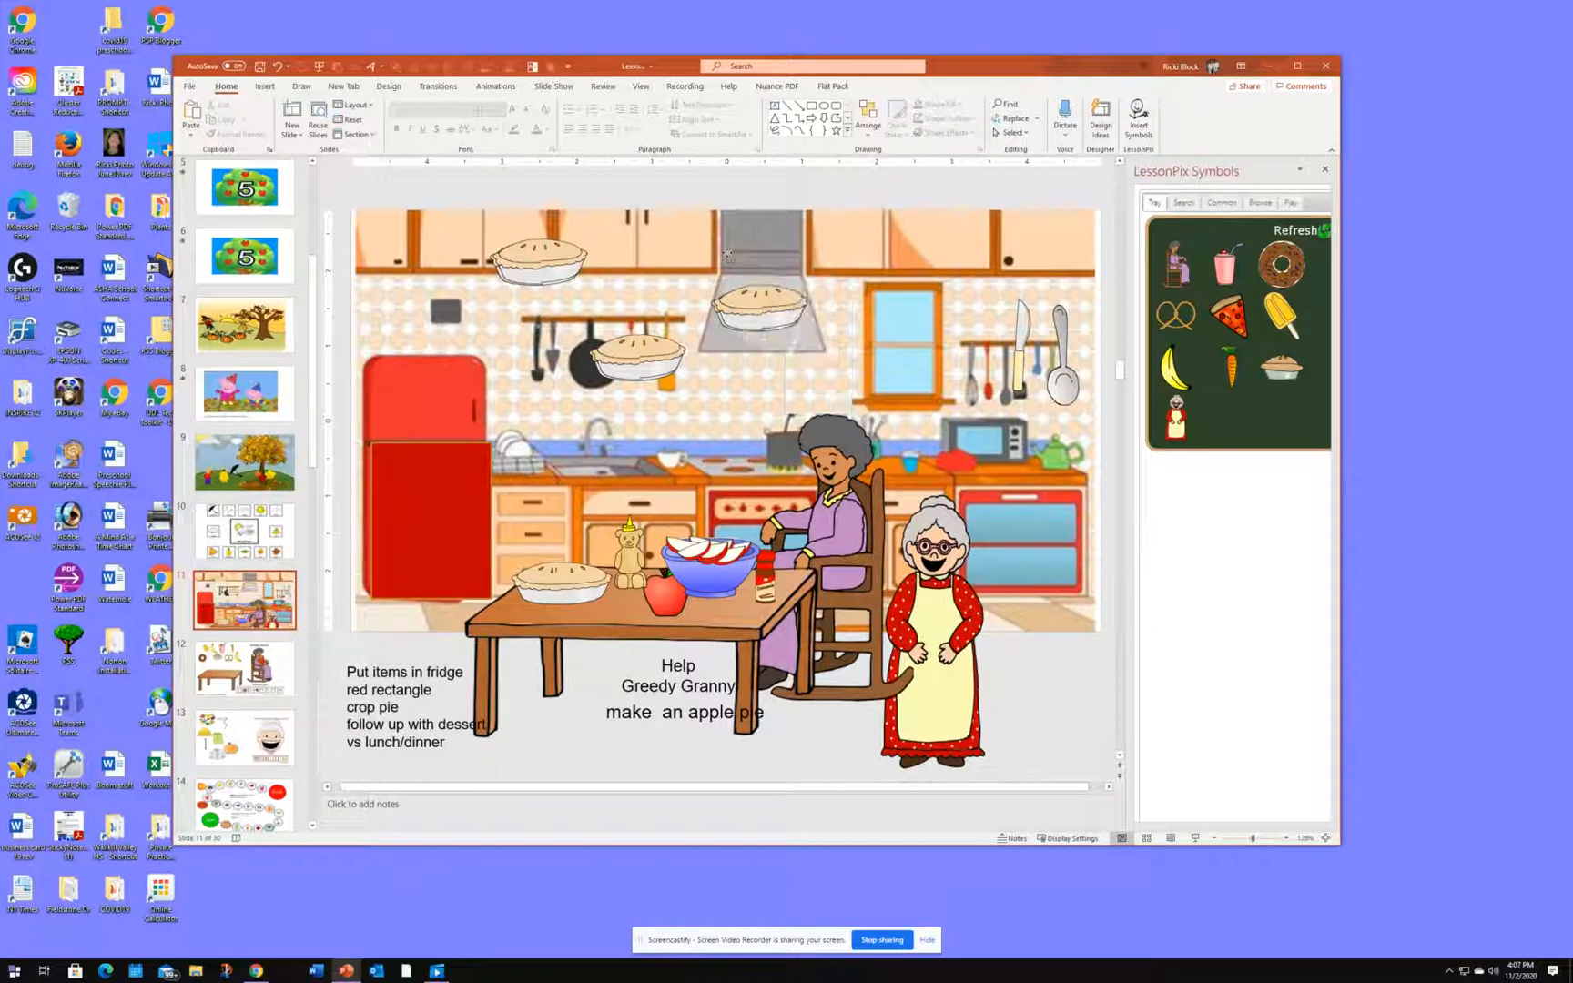
right_click(726, 256)
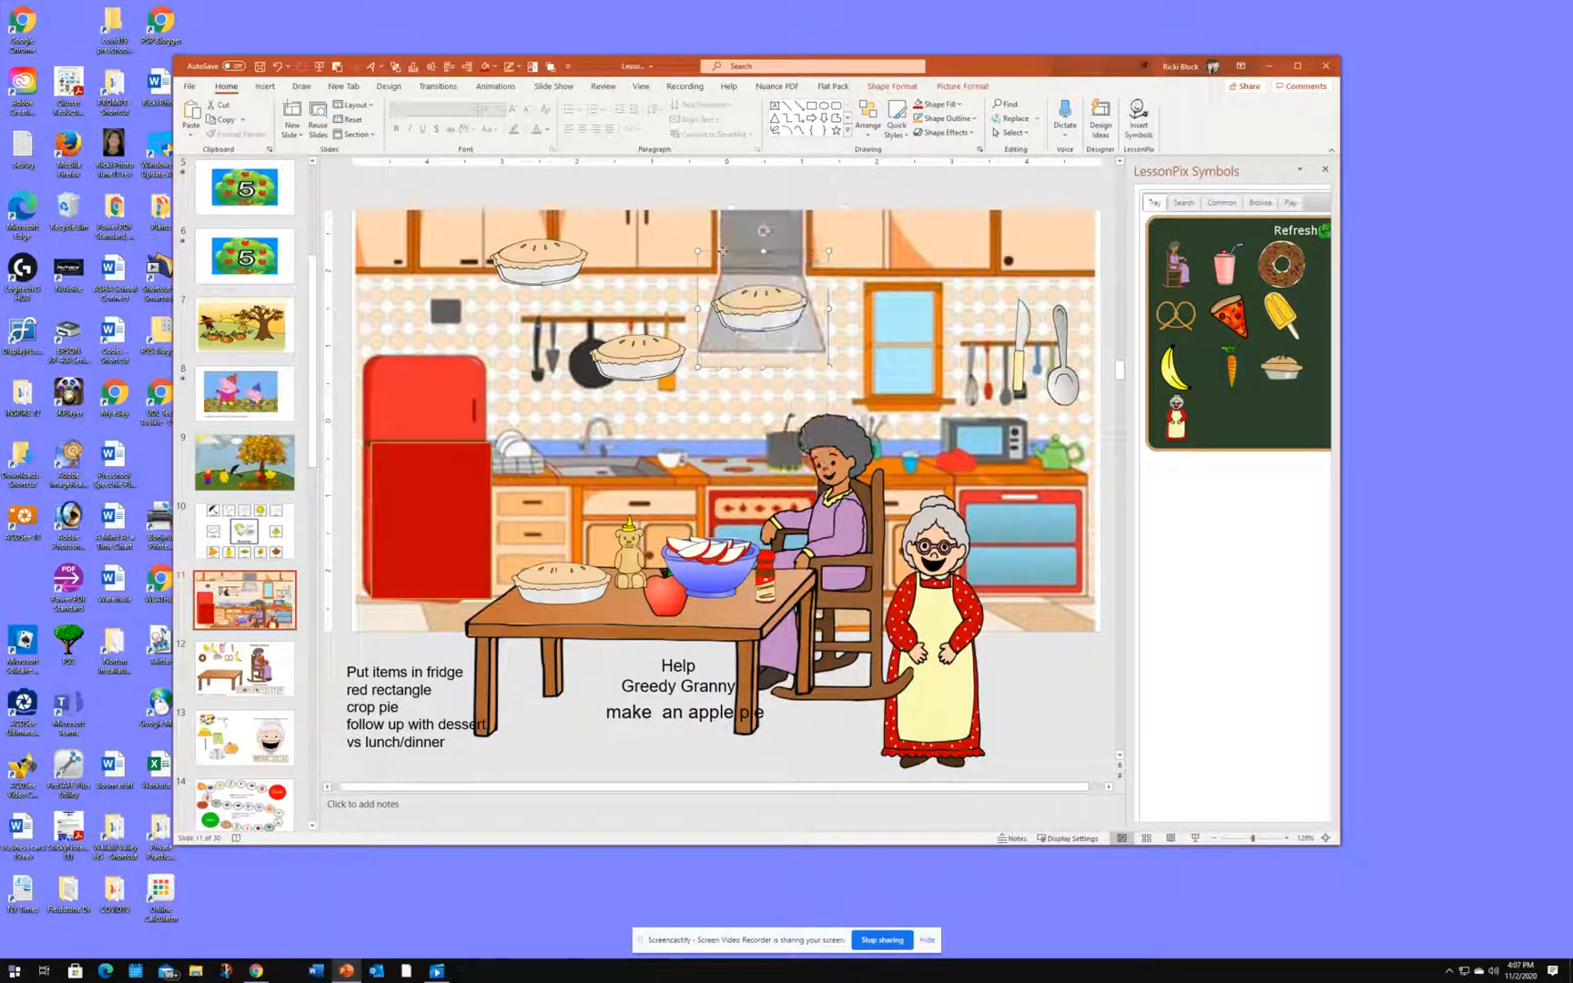
right_click(723, 253)
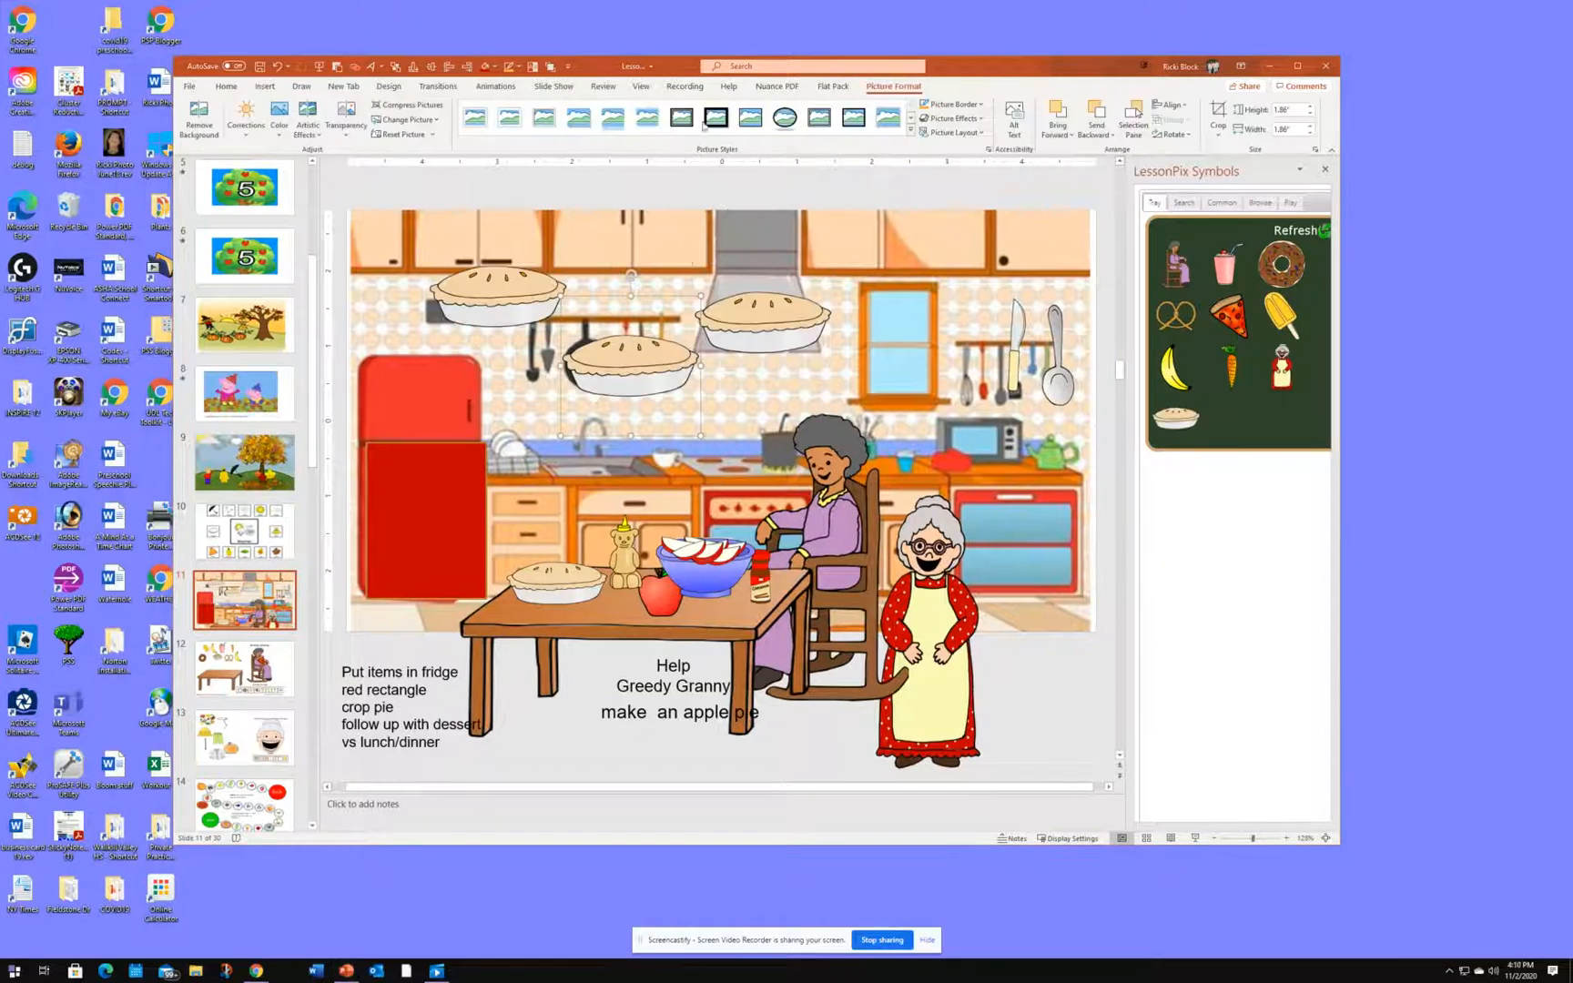
Crop the pie in front of the range hood down to its left half.
left_click(756, 273)
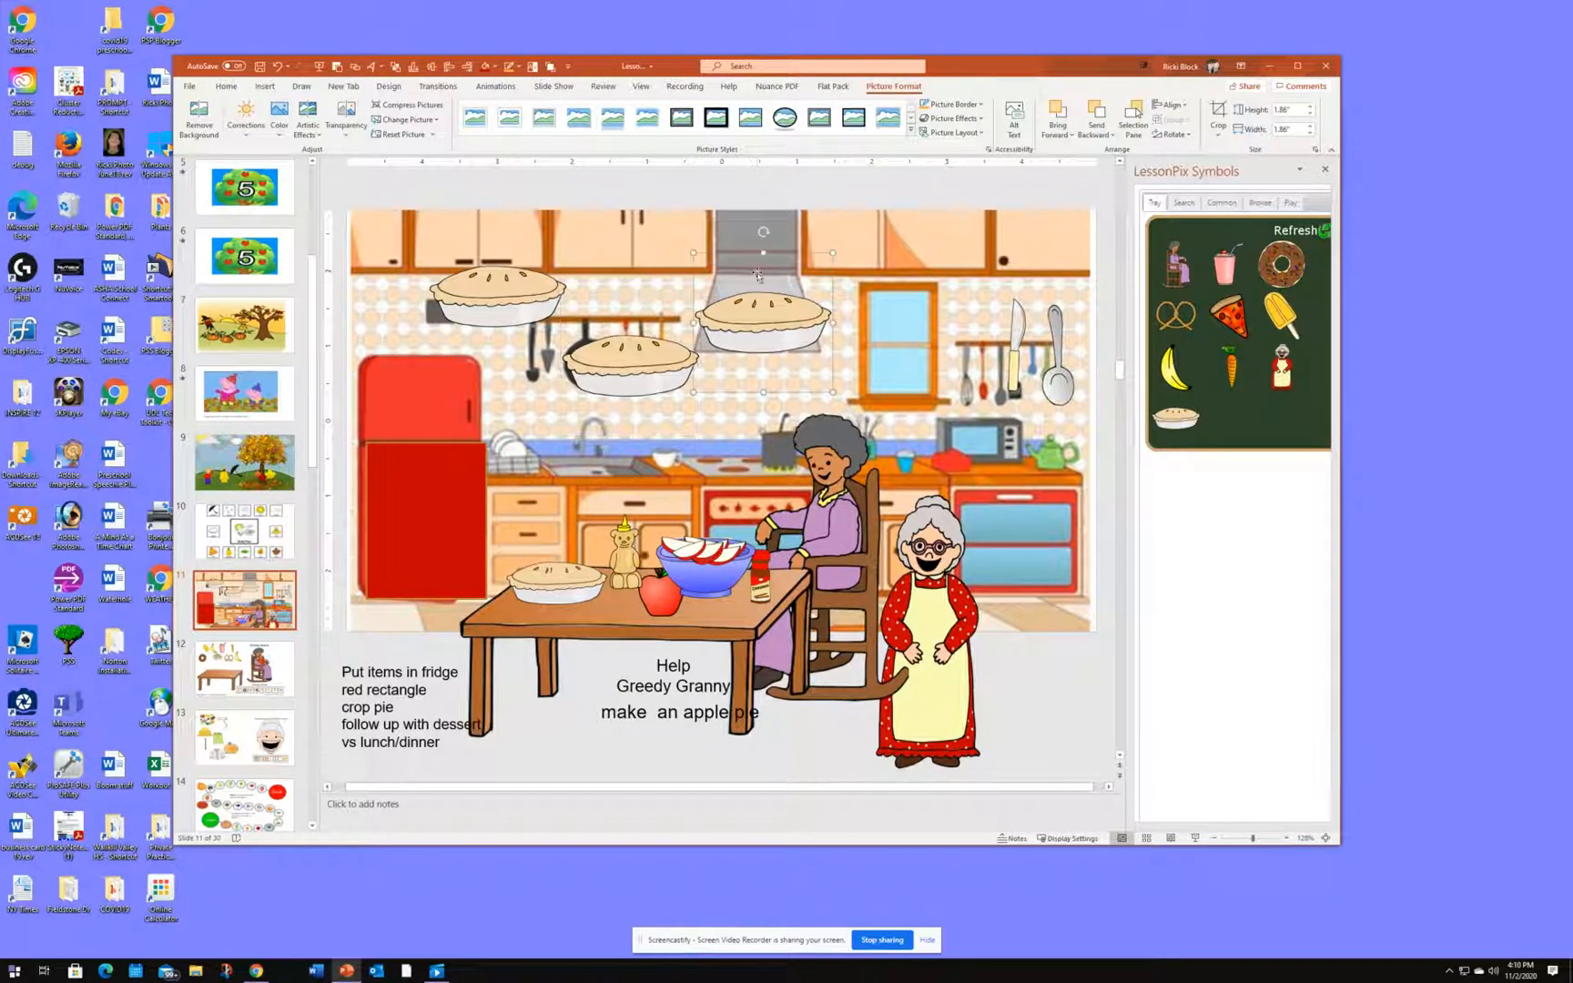
right_click(790, 256)
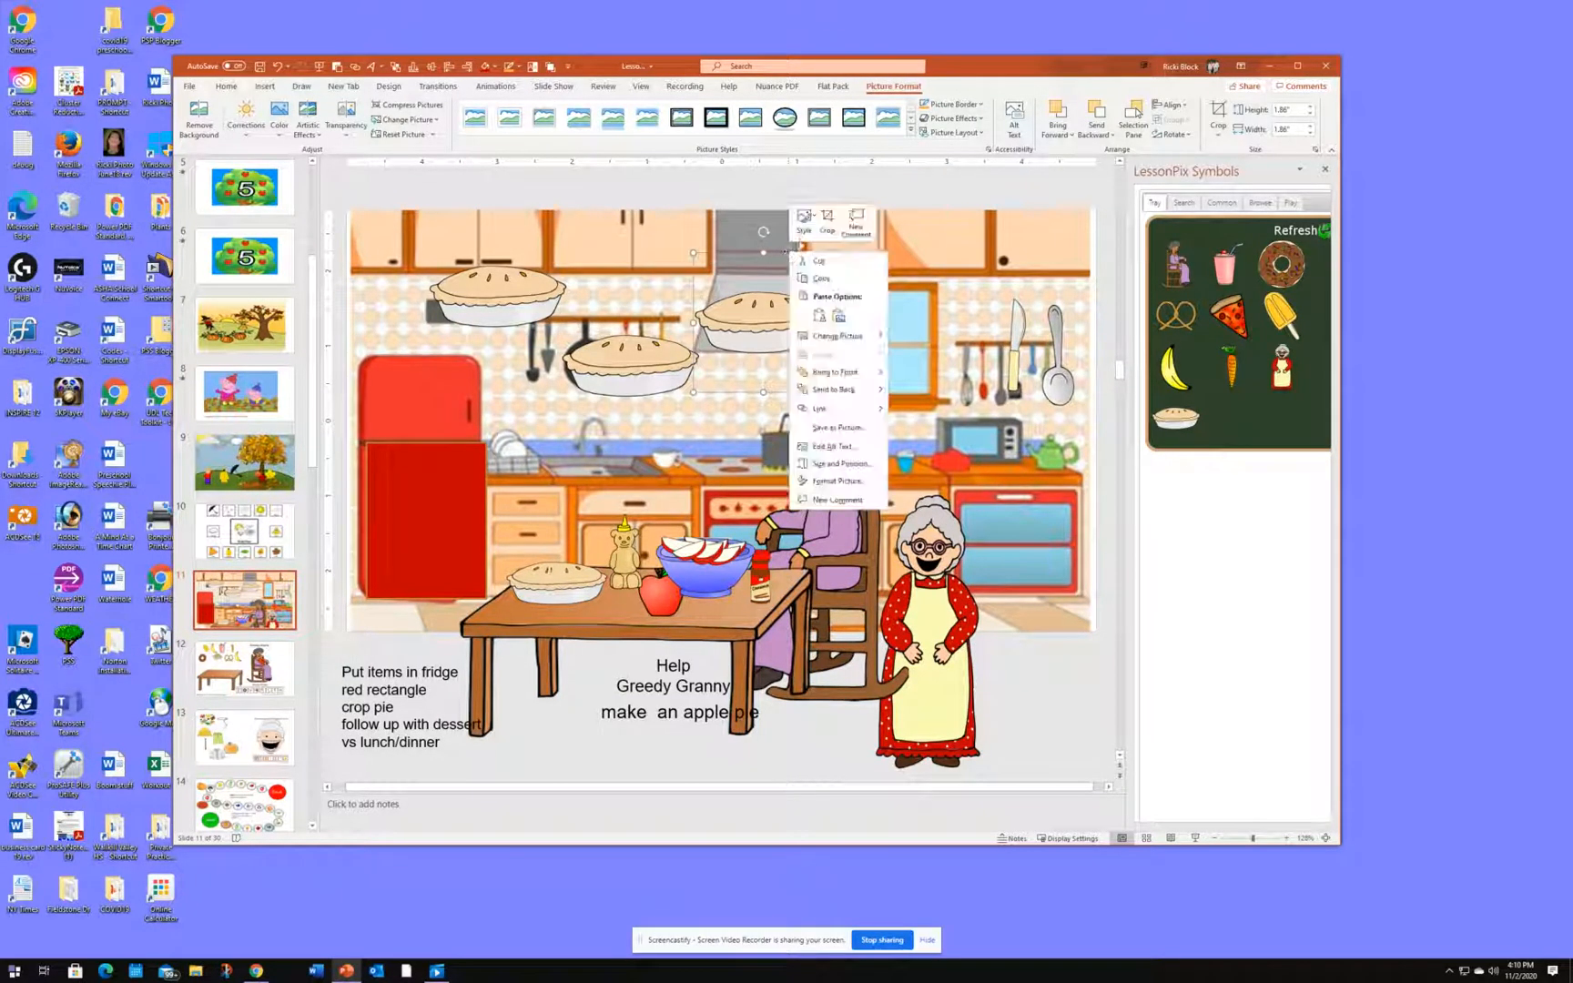
left_click(826, 220)
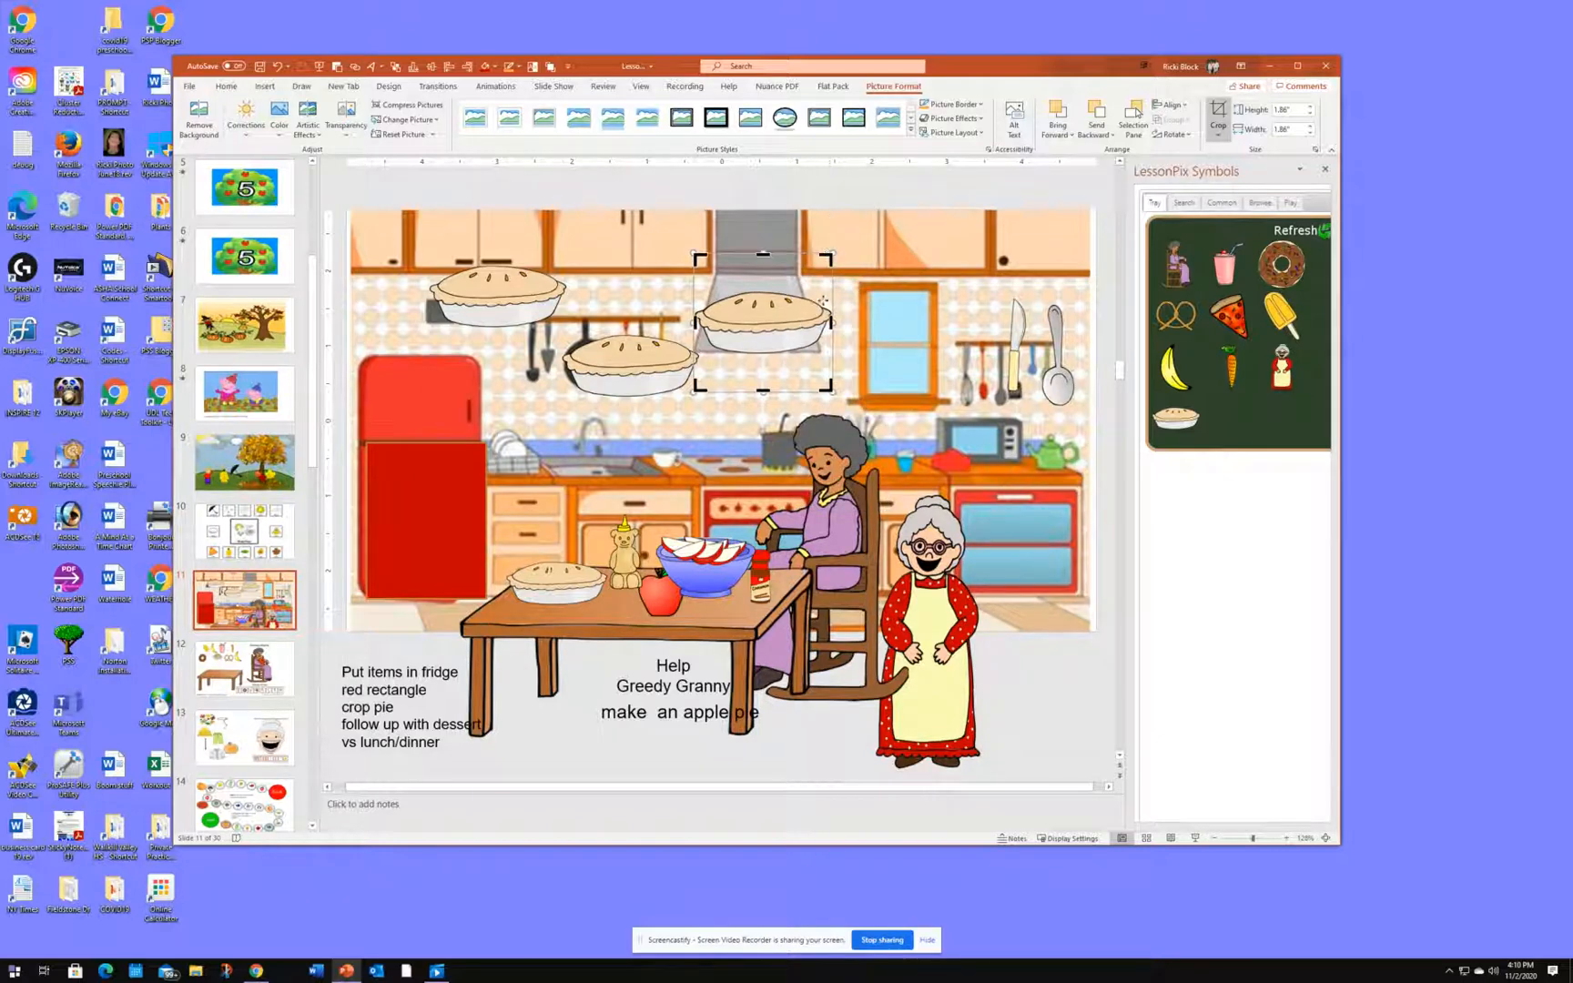
left_click_drag(830, 321, 764, 309)
left_click(627, 255)
Crop the pie in front of the utensil rack down to its right half.
left_click(632, 355)
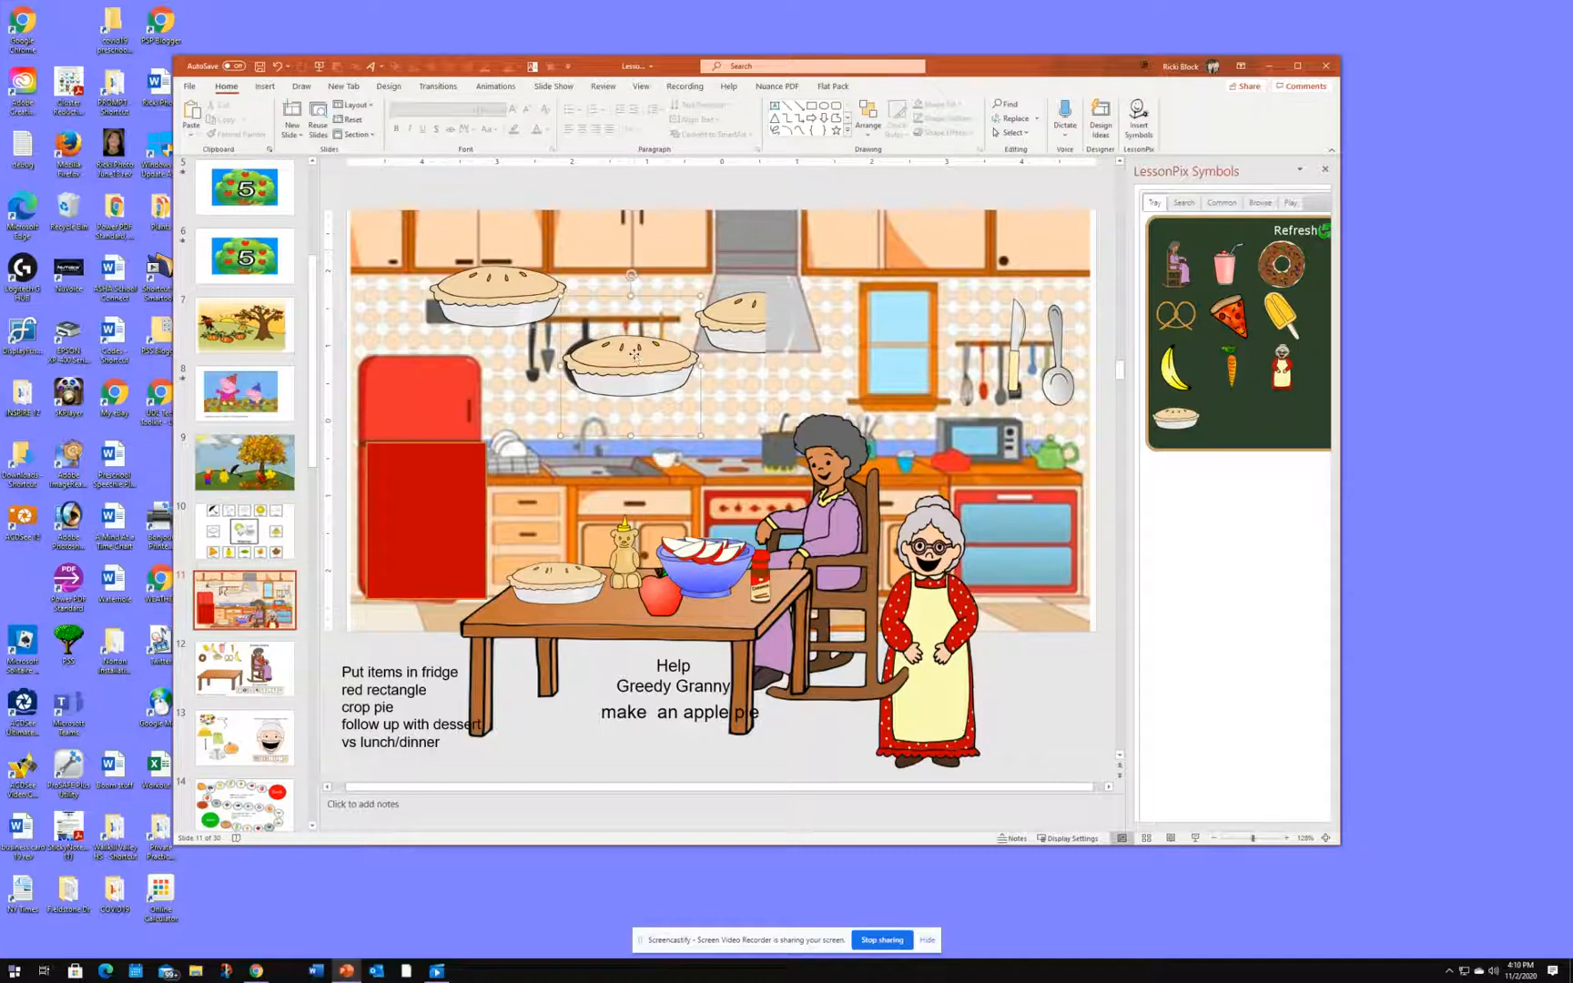
right_click(661, 299)
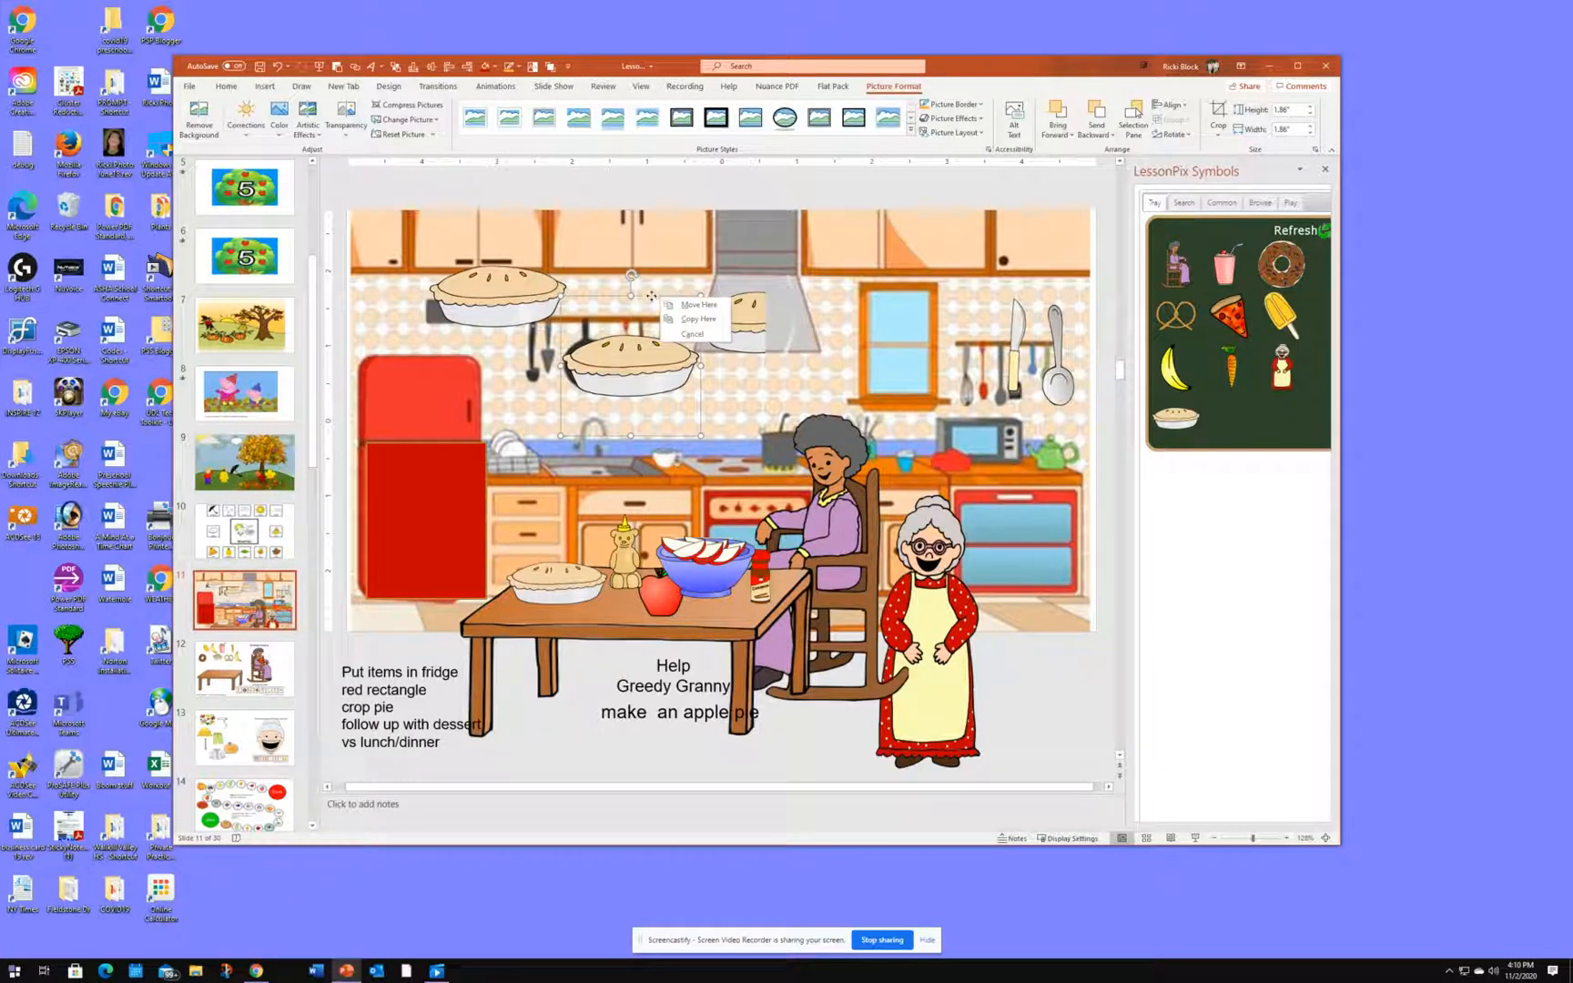
key("Escape")
right_click(672, 288)
left_click(693, 258)
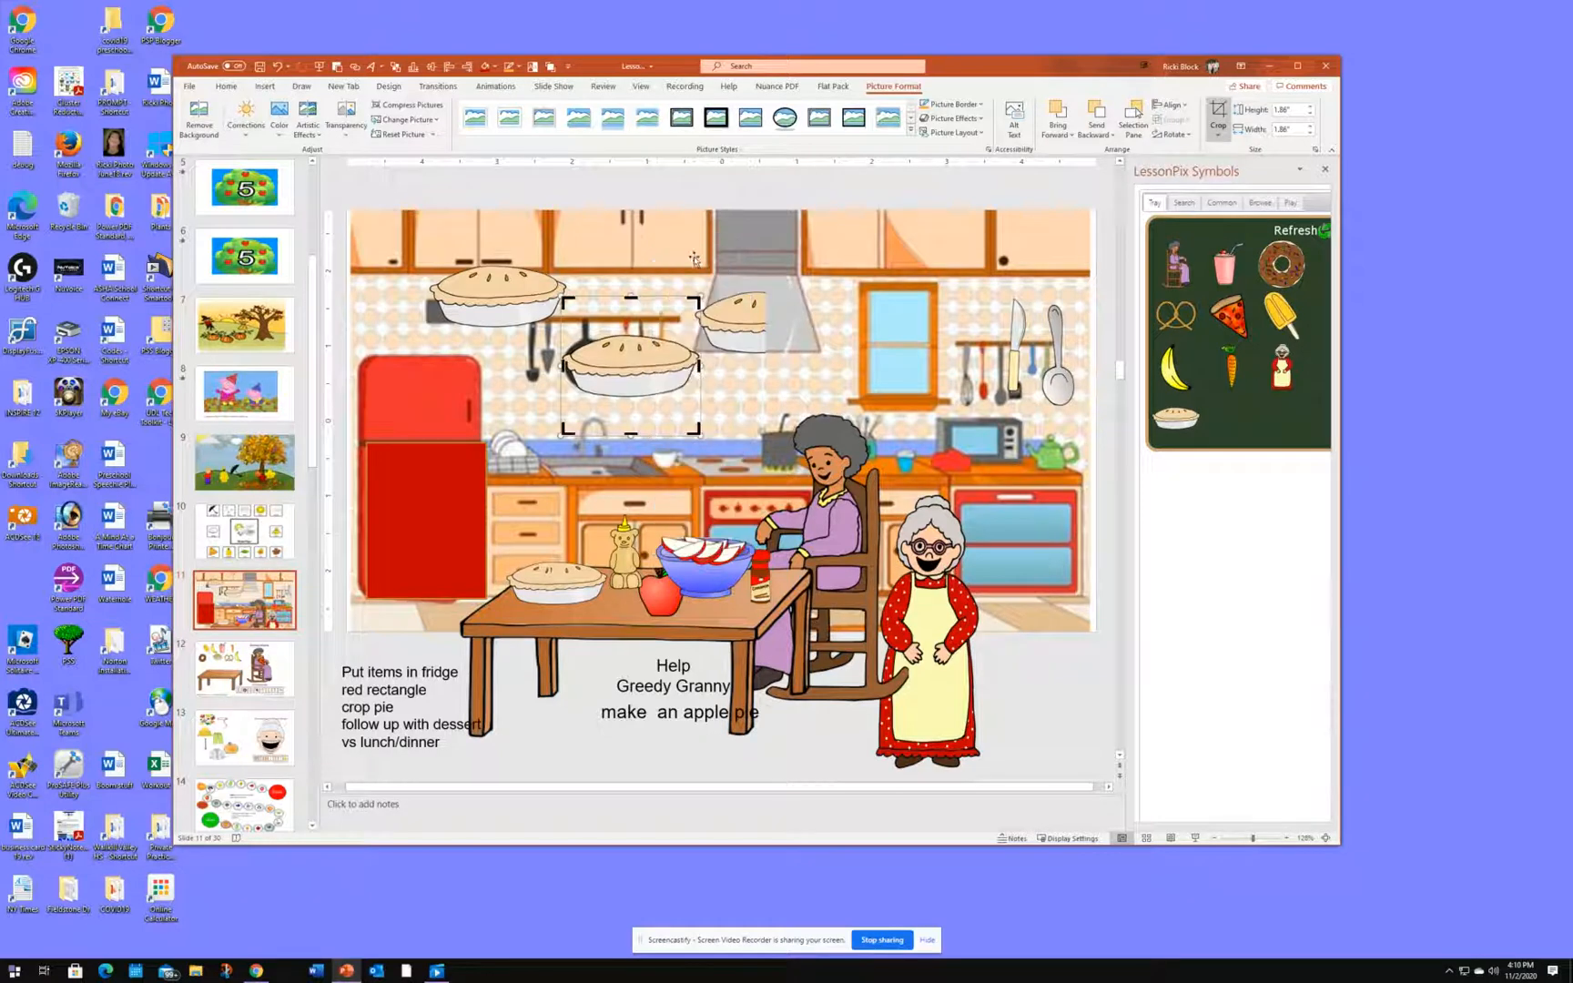
left_click_drag(562, 367, 633, 367)
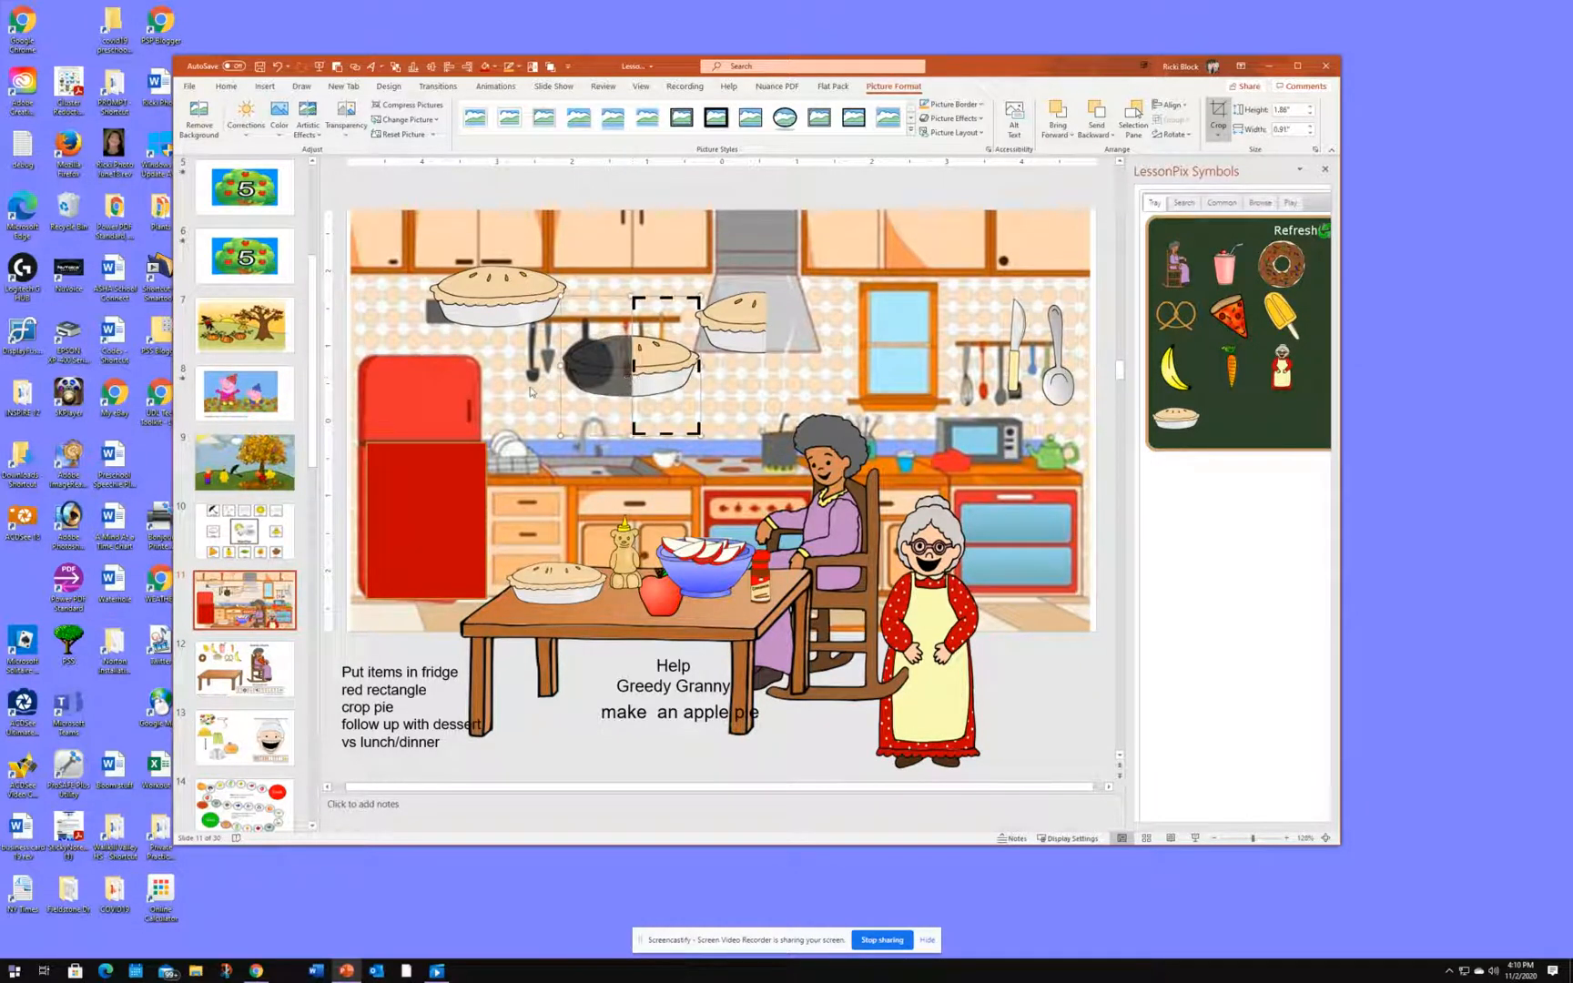
left_click(558, 402)
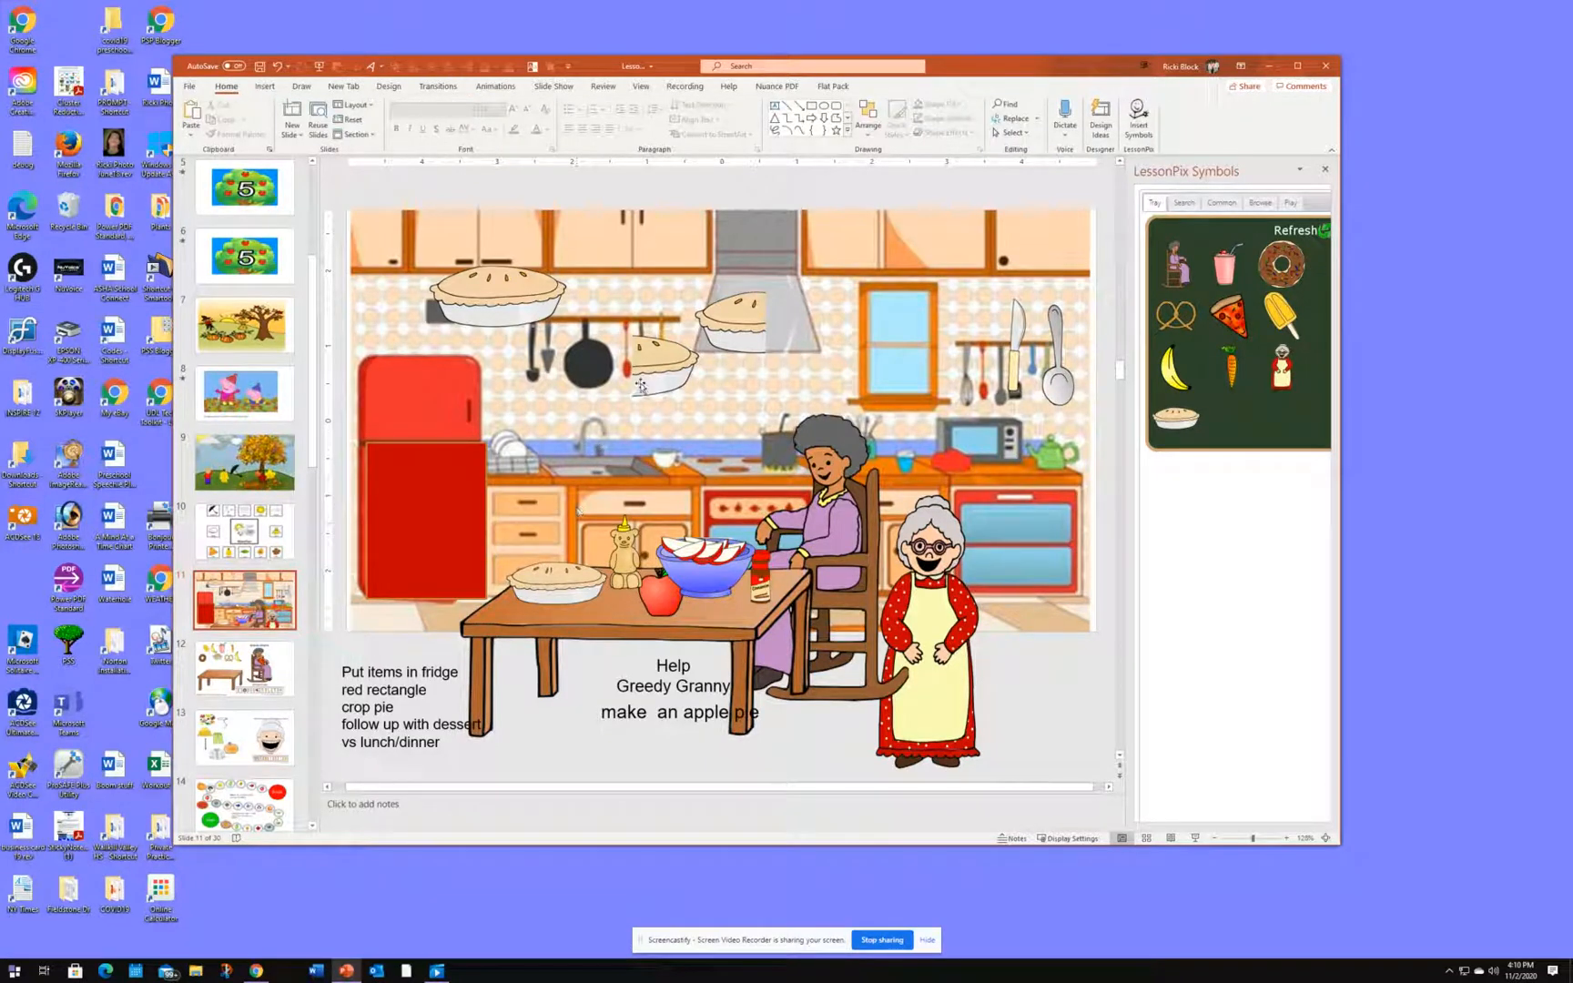
Place both pie halves together on the table beside the honey bear, scaling them down to form one whole pie.
left_click_drag(657, 386, 559, 534)
left_click_drag(572, 601, 577, 589)
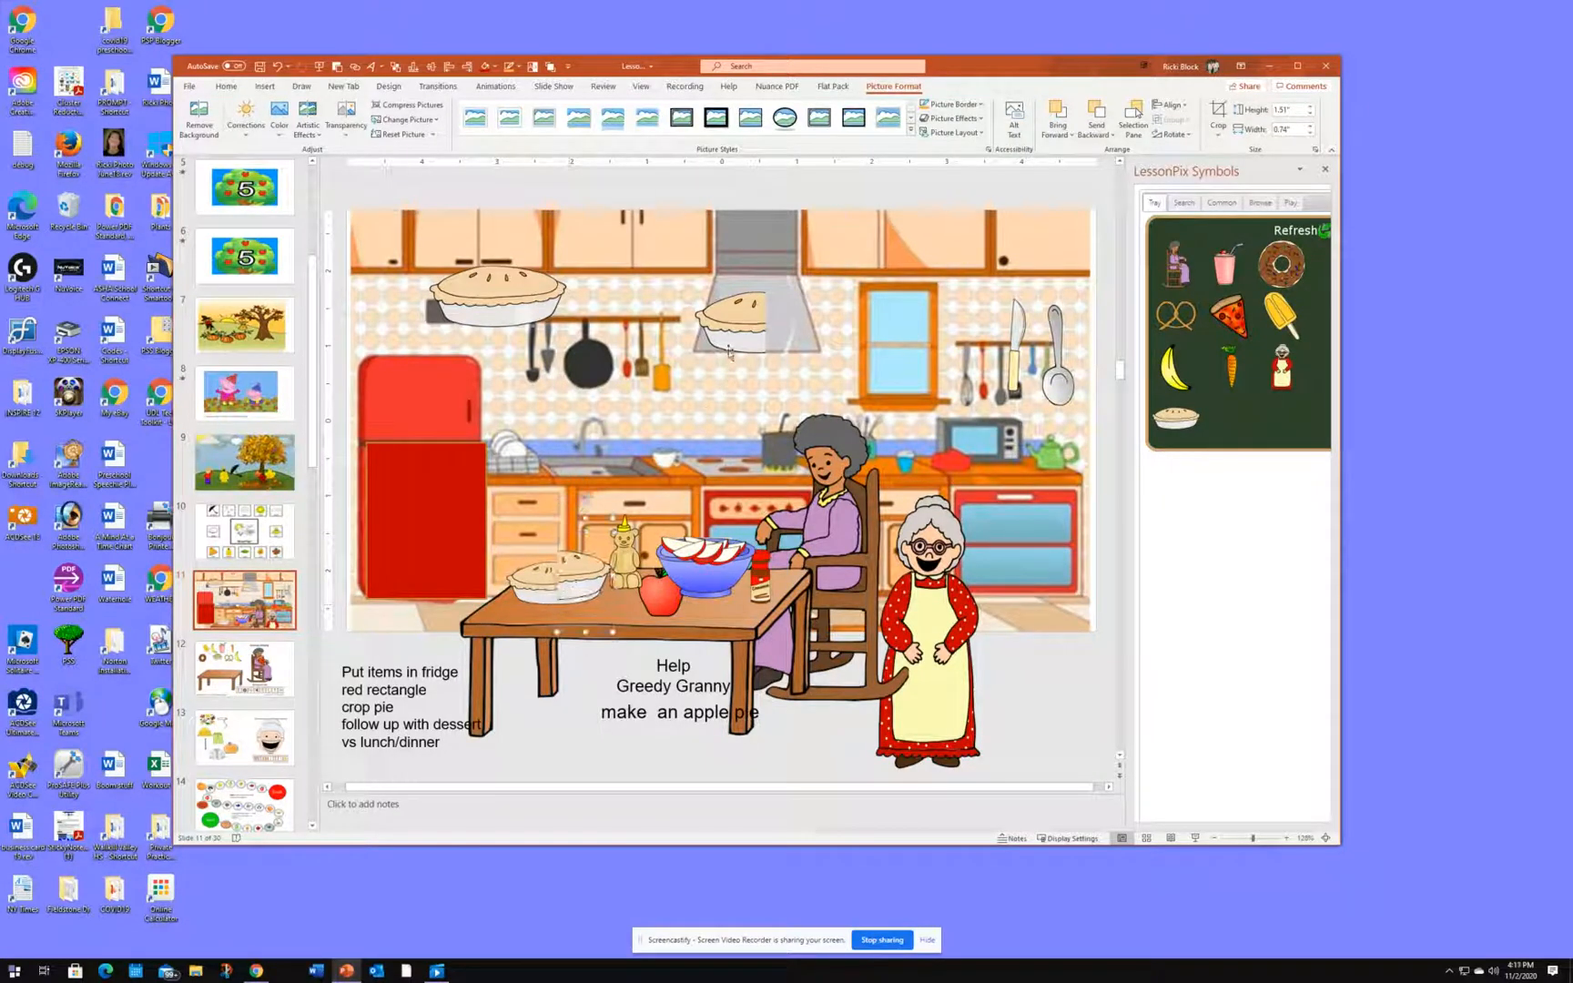
left_click_drag(730, 339, 521, 587)
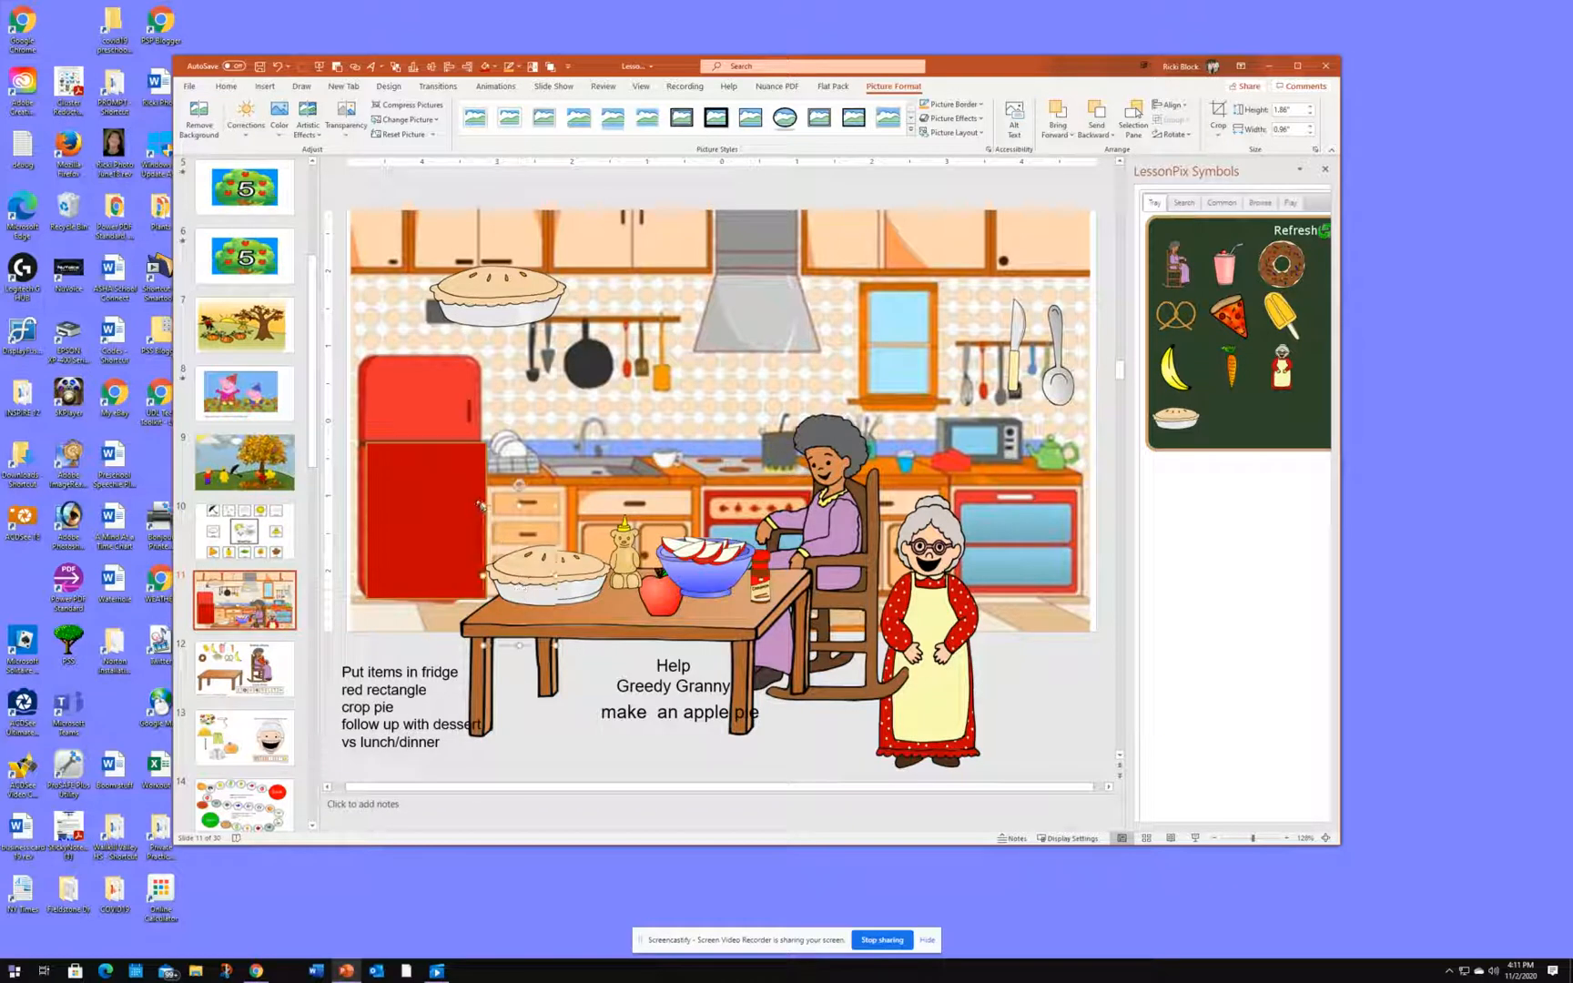
left_click_drag(485, 507, 490, 516)
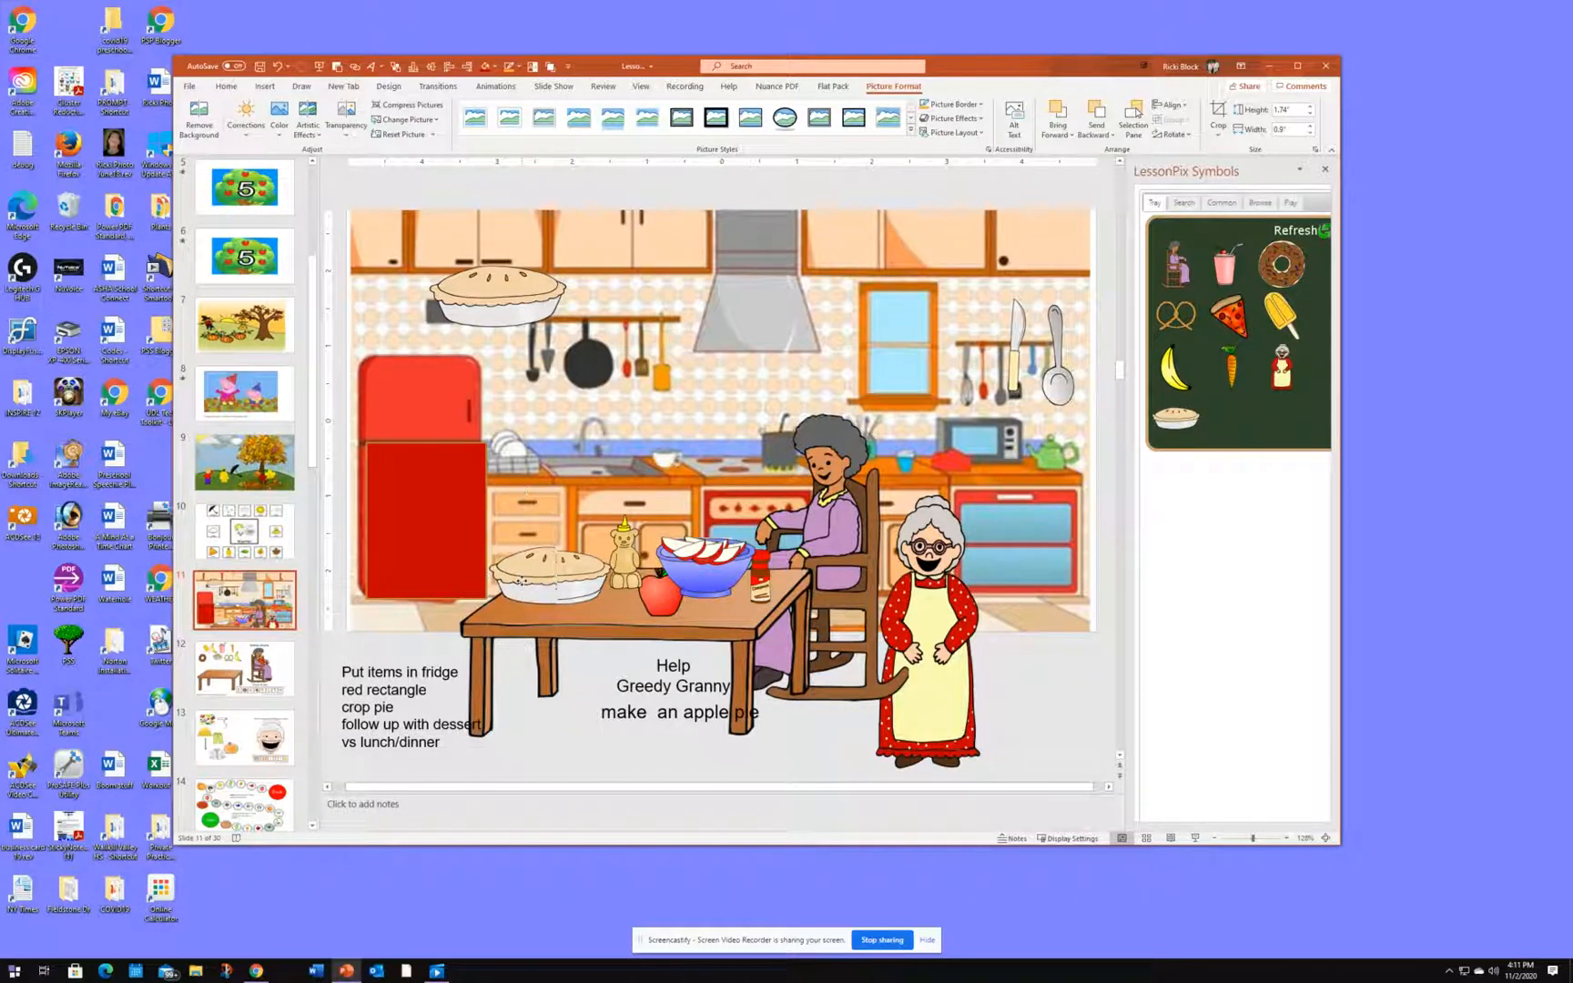
Move the right pie half from the table into the standing granny's hands.
left_click_drag(594, 589, 929, 611)
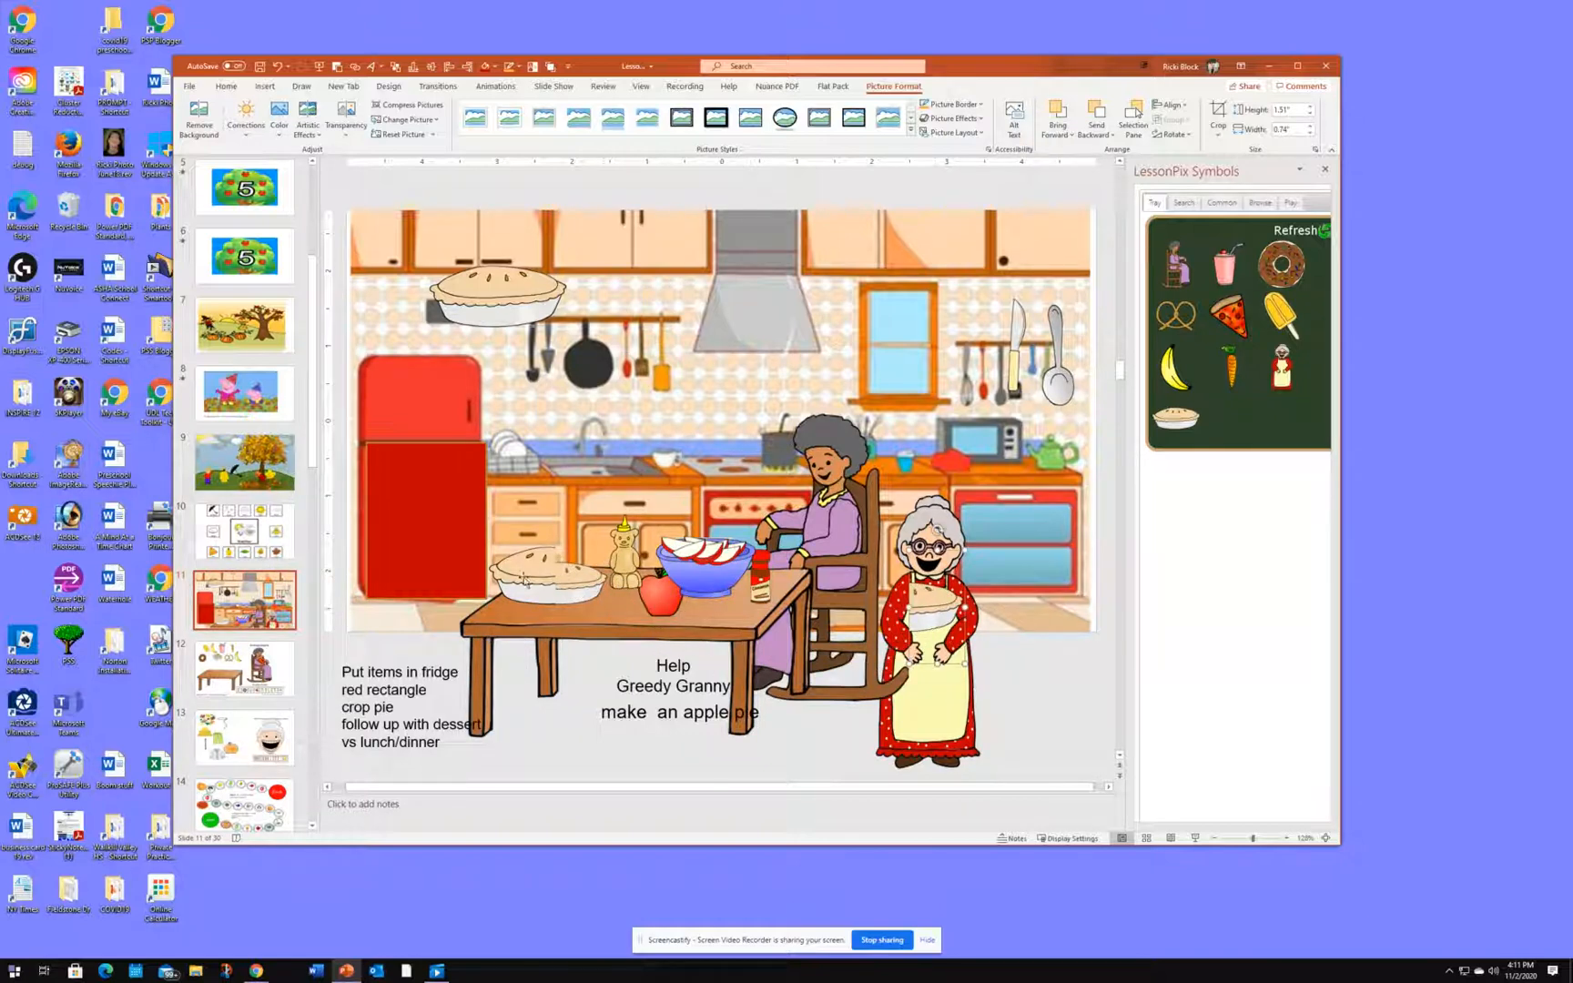